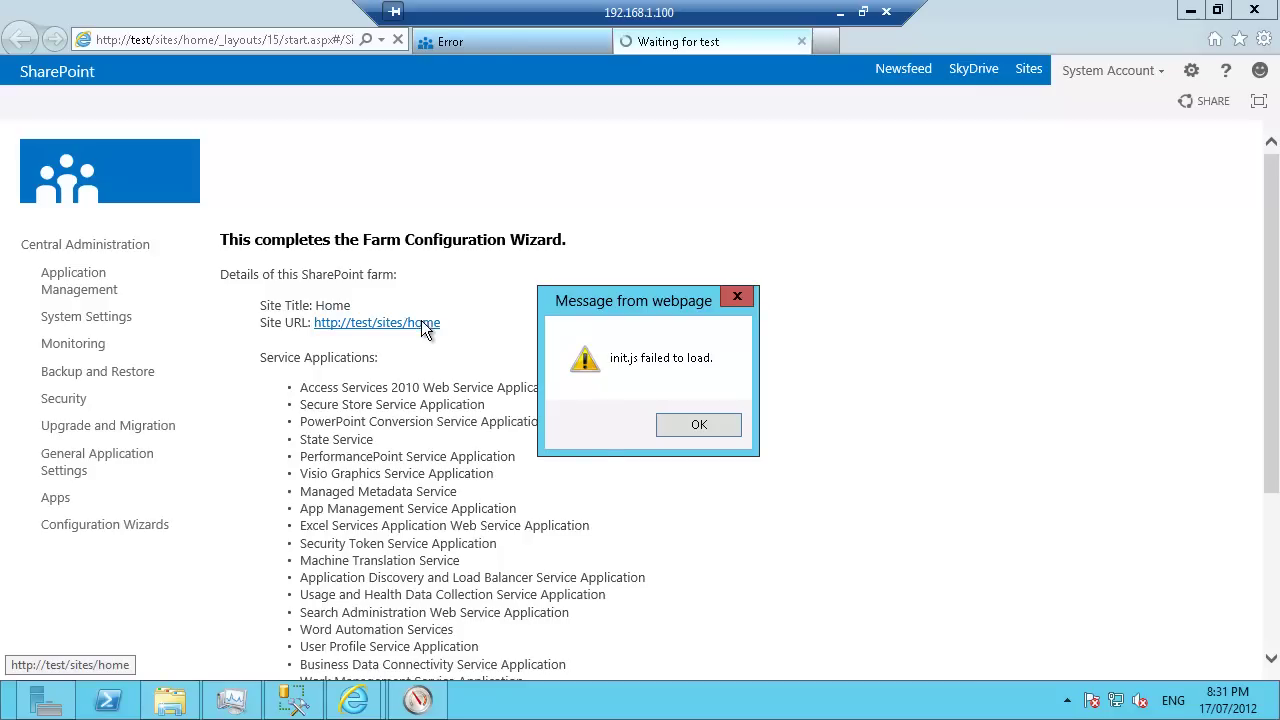
- Dismiss the script alert and reload the Home site page
click(700, 426)
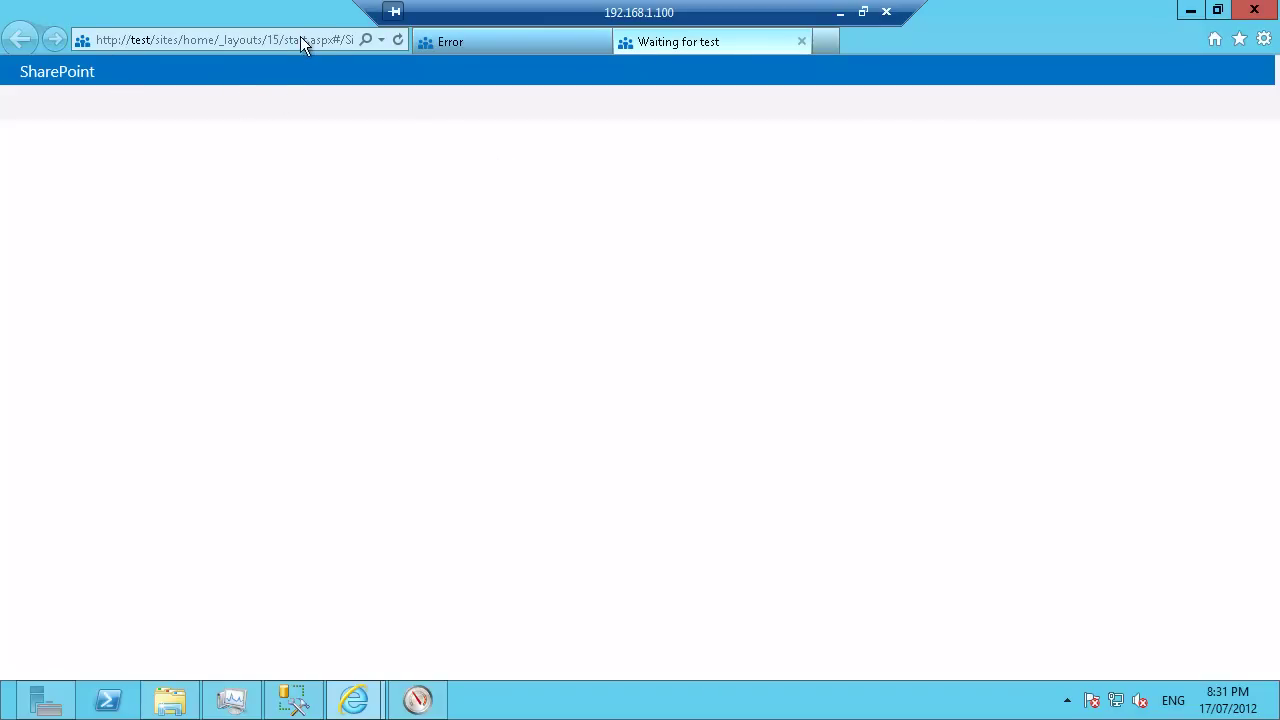
click(400, 40)
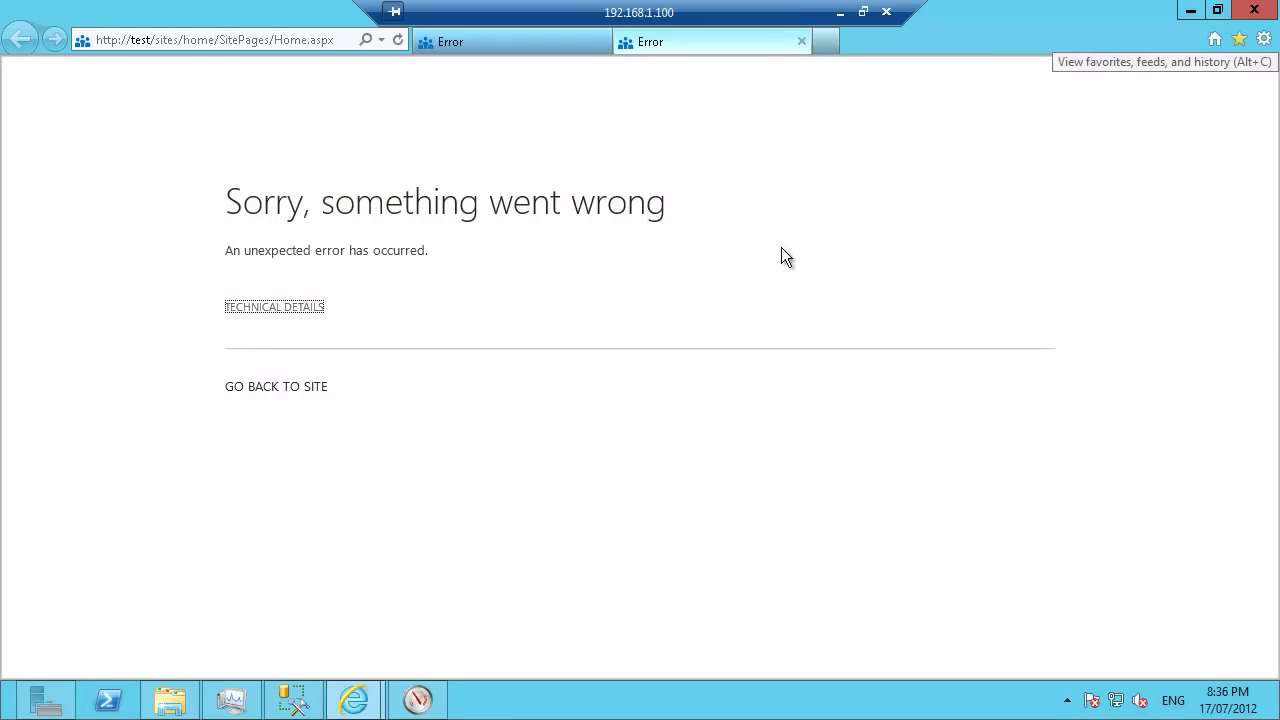
- Expand the technical details on the site's error page, then return to the site
click(445, 310)
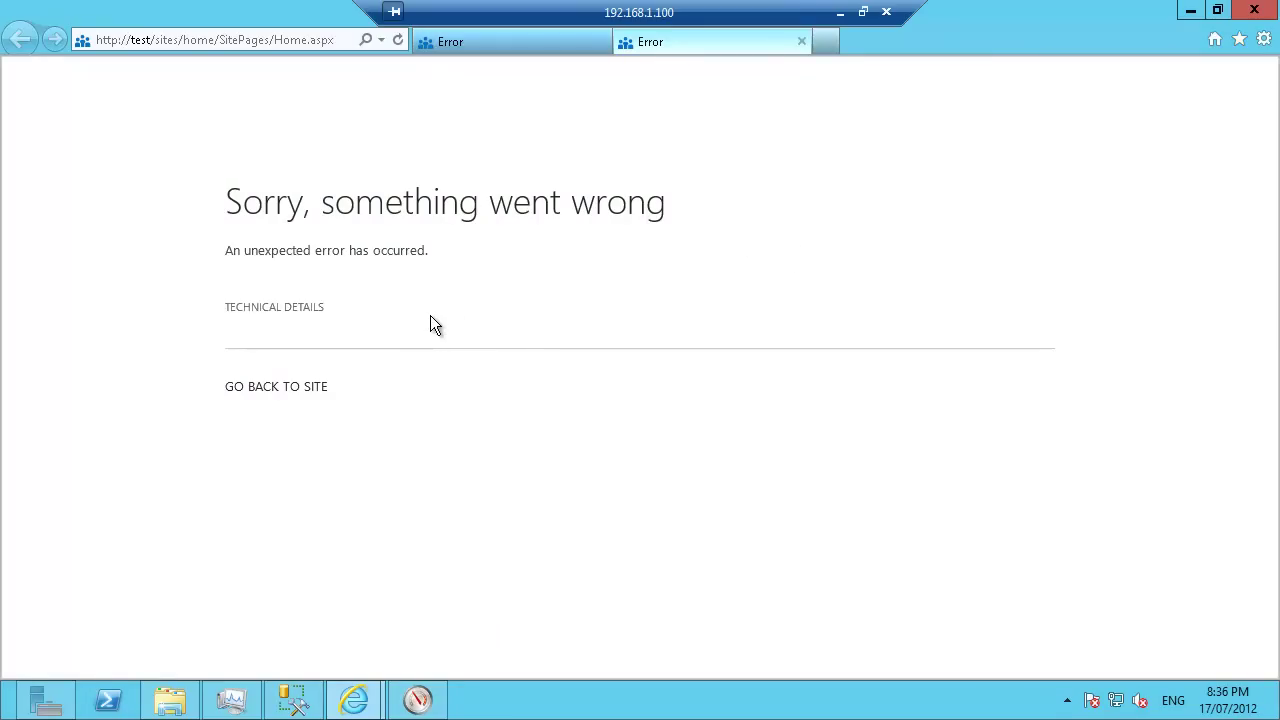
click(304, 313)
click(320, 311)
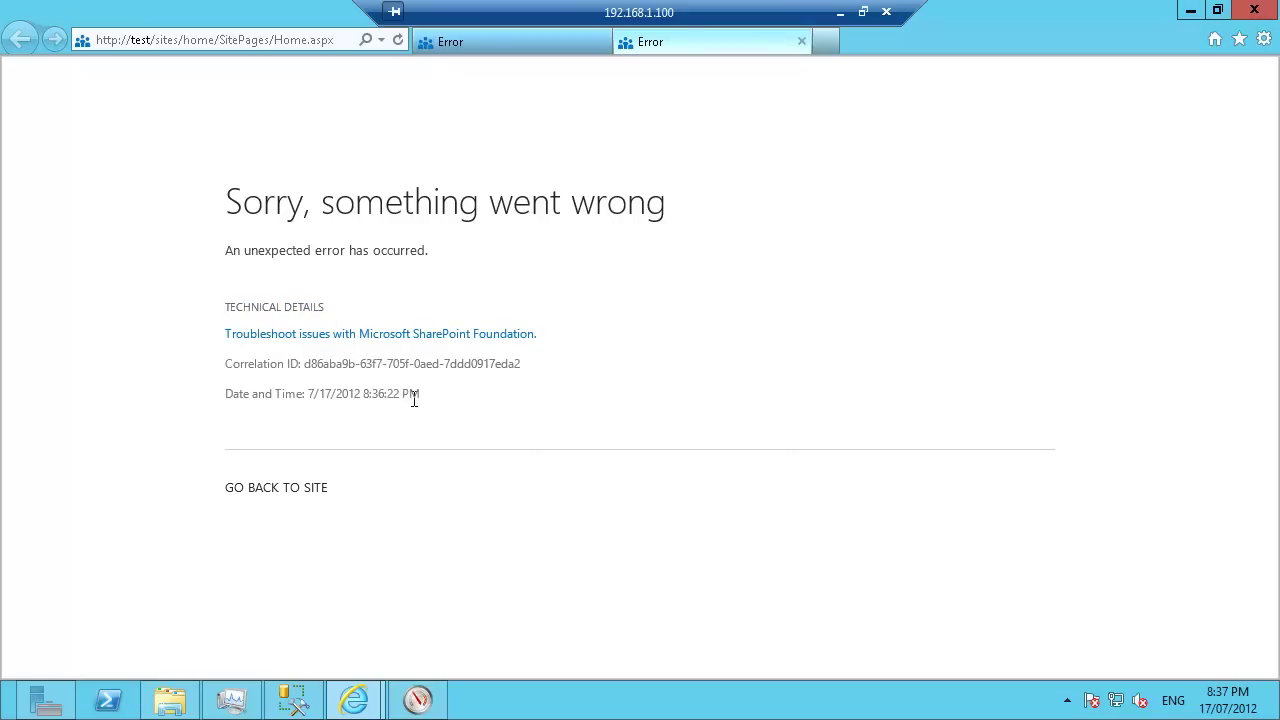
click(283, 492)
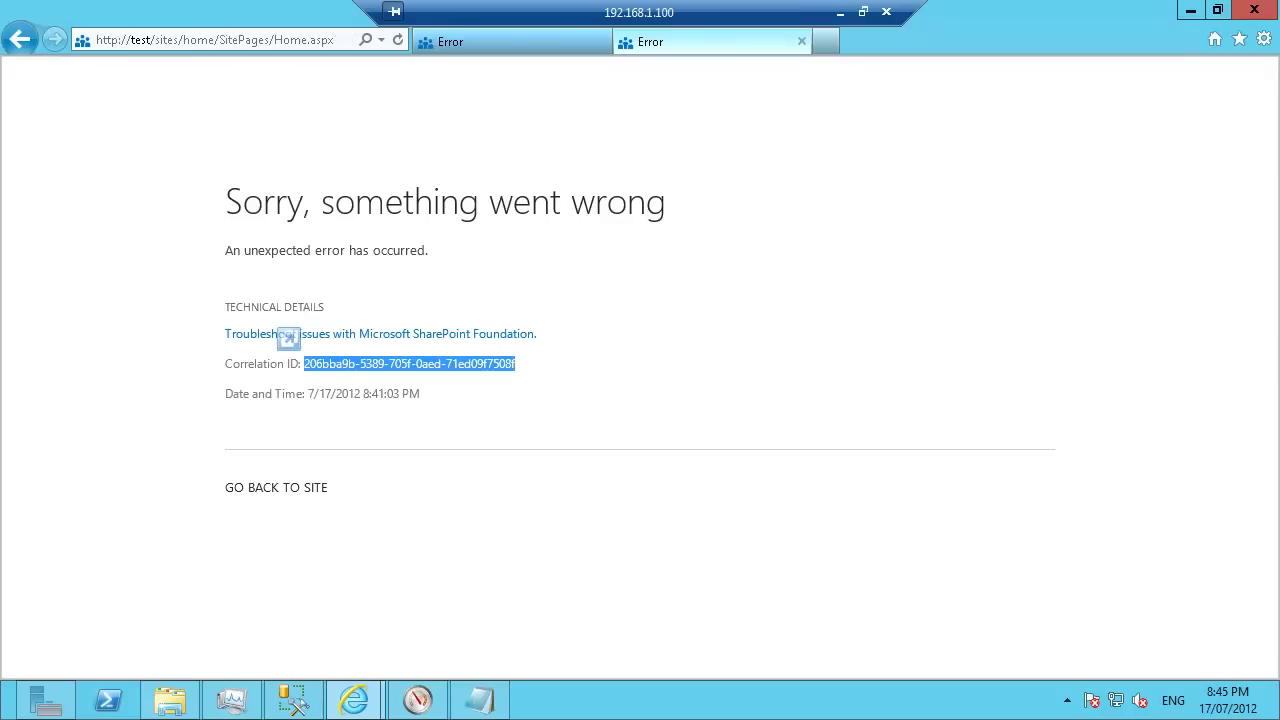
click(522, 362)
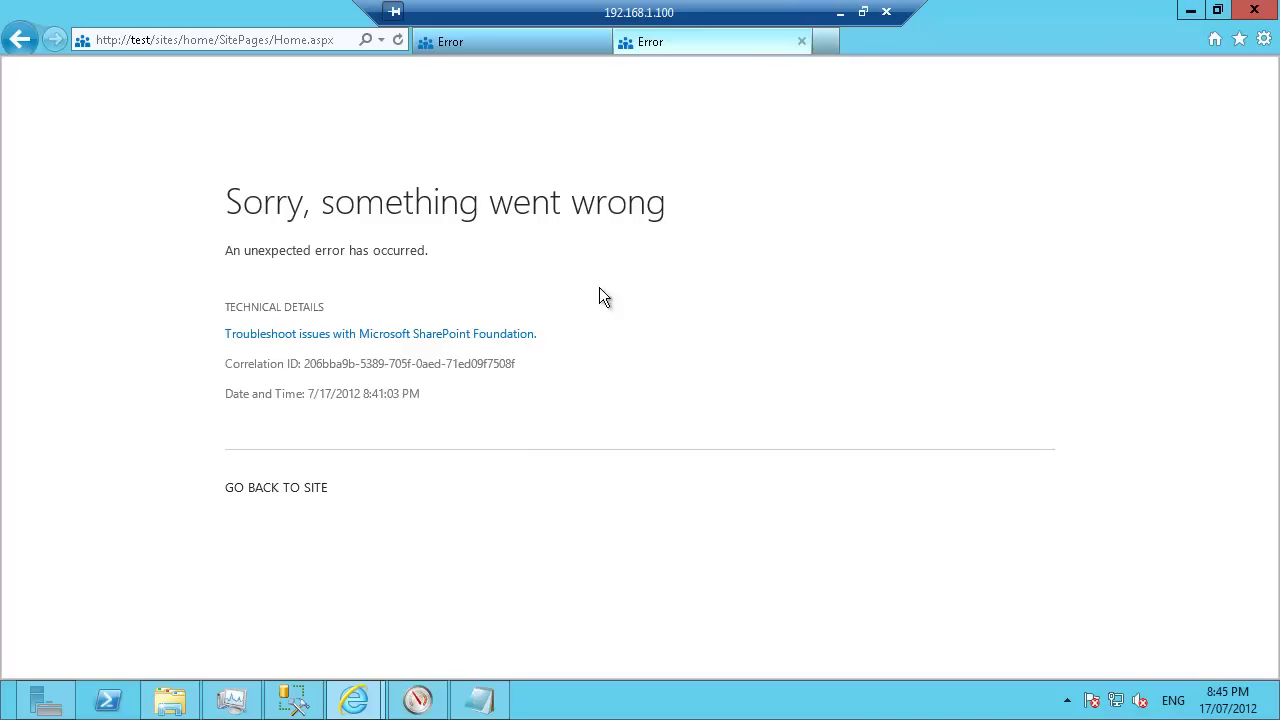
click(480, 700)
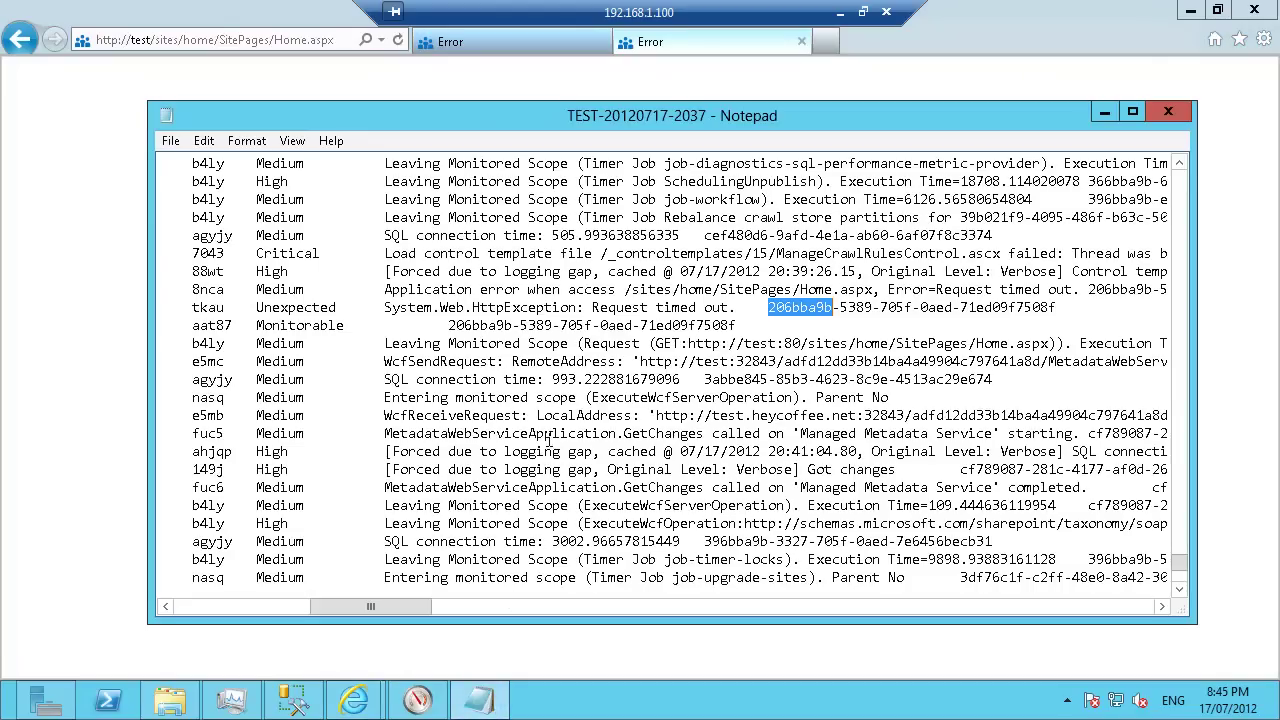
click(175, 705)
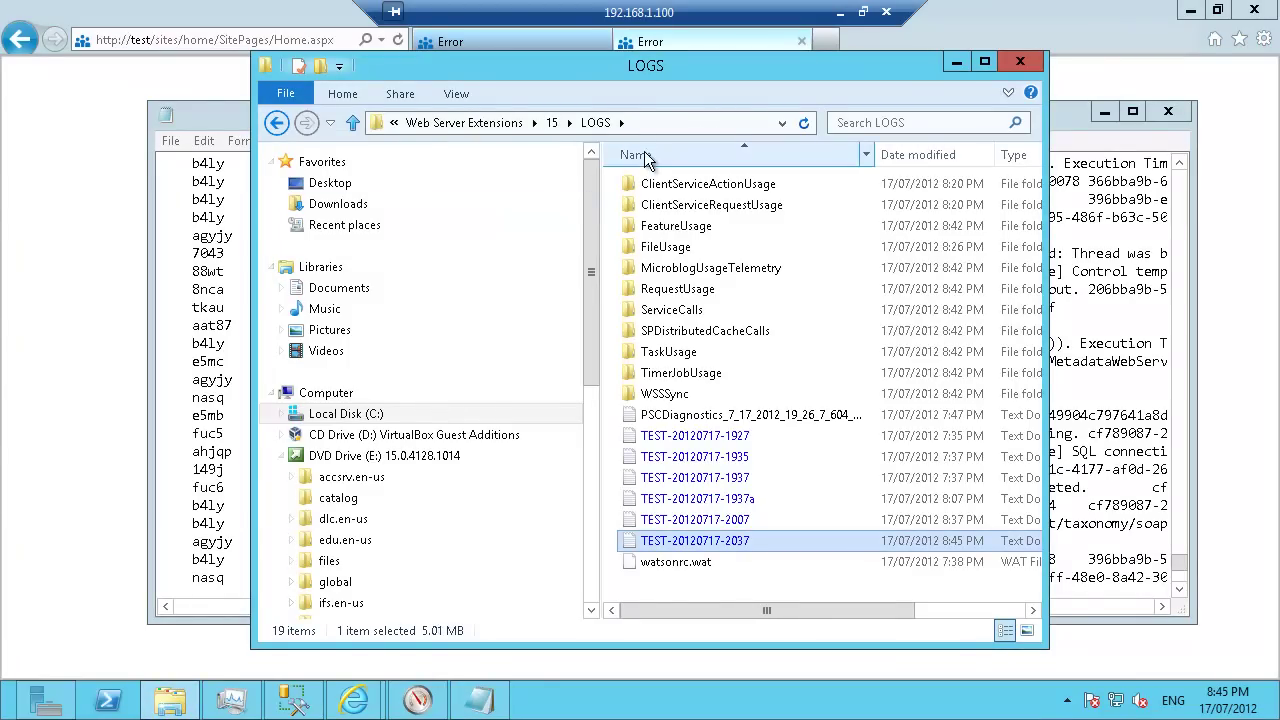
click(664, 120)
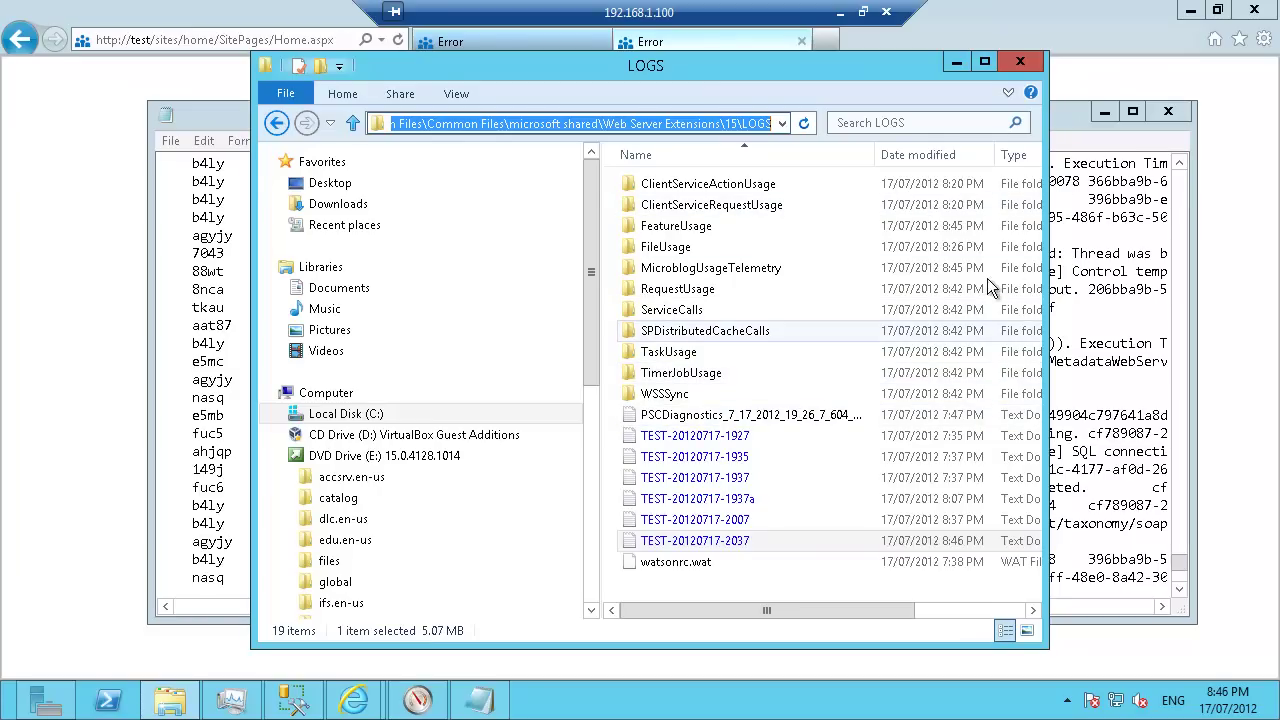
click(1075, 111)
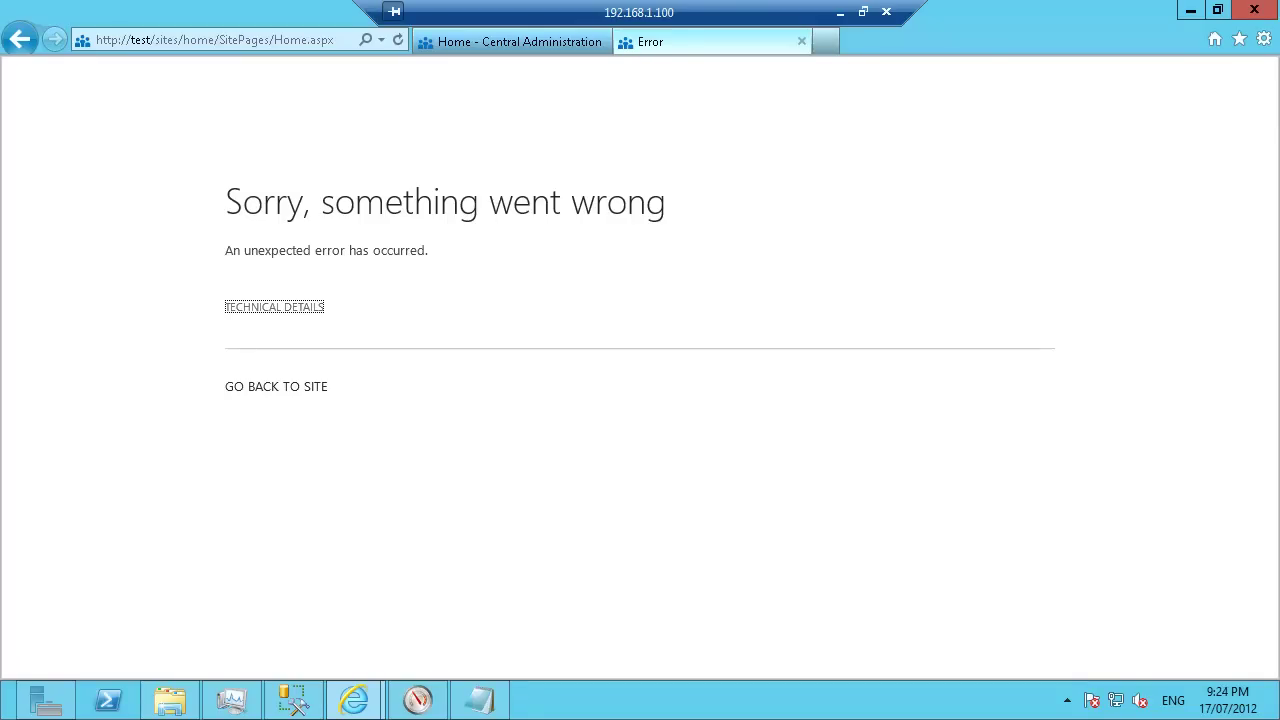
- Open the web application management page in Central Administration and start a new web application
click(510, 41)
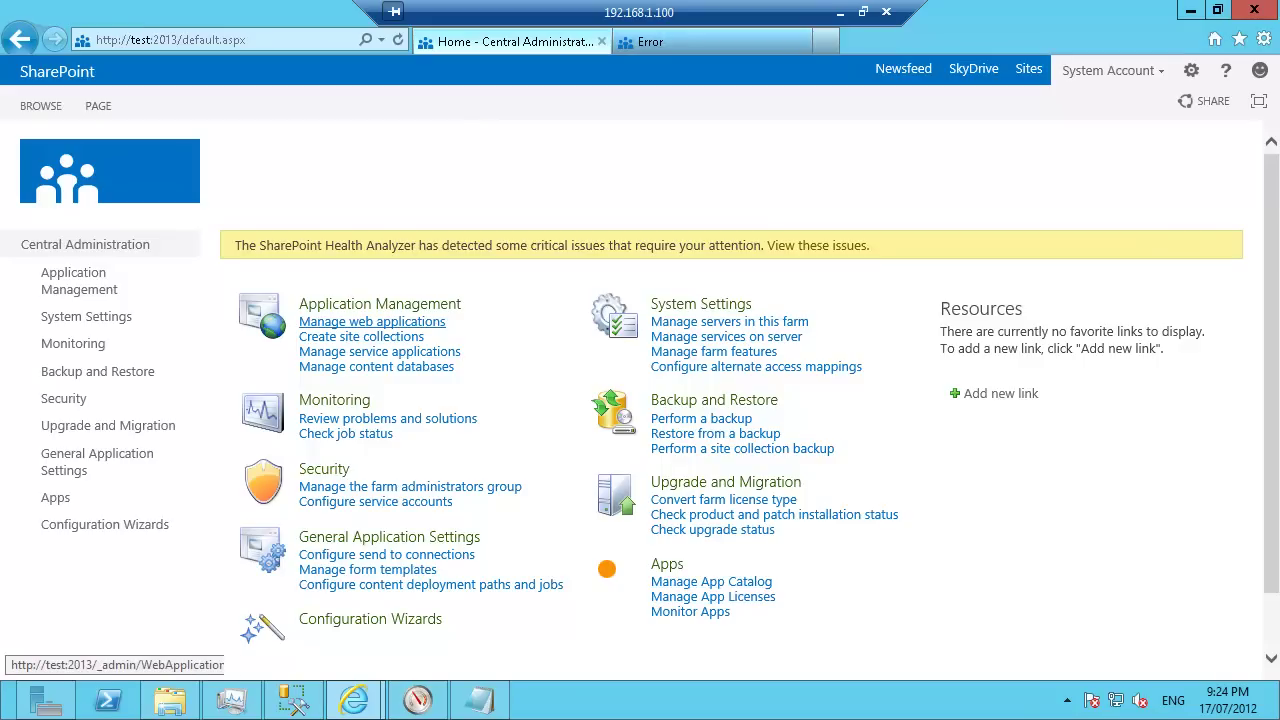
click(372, 322)
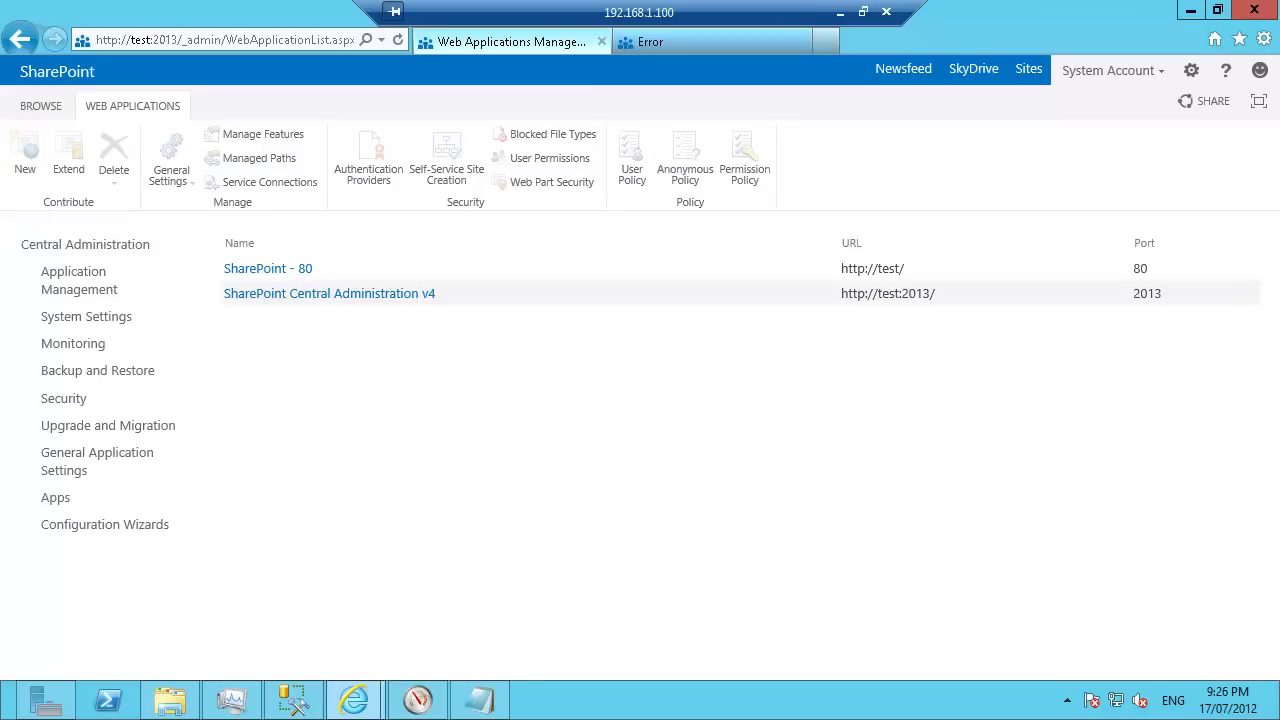
click(600, 269)
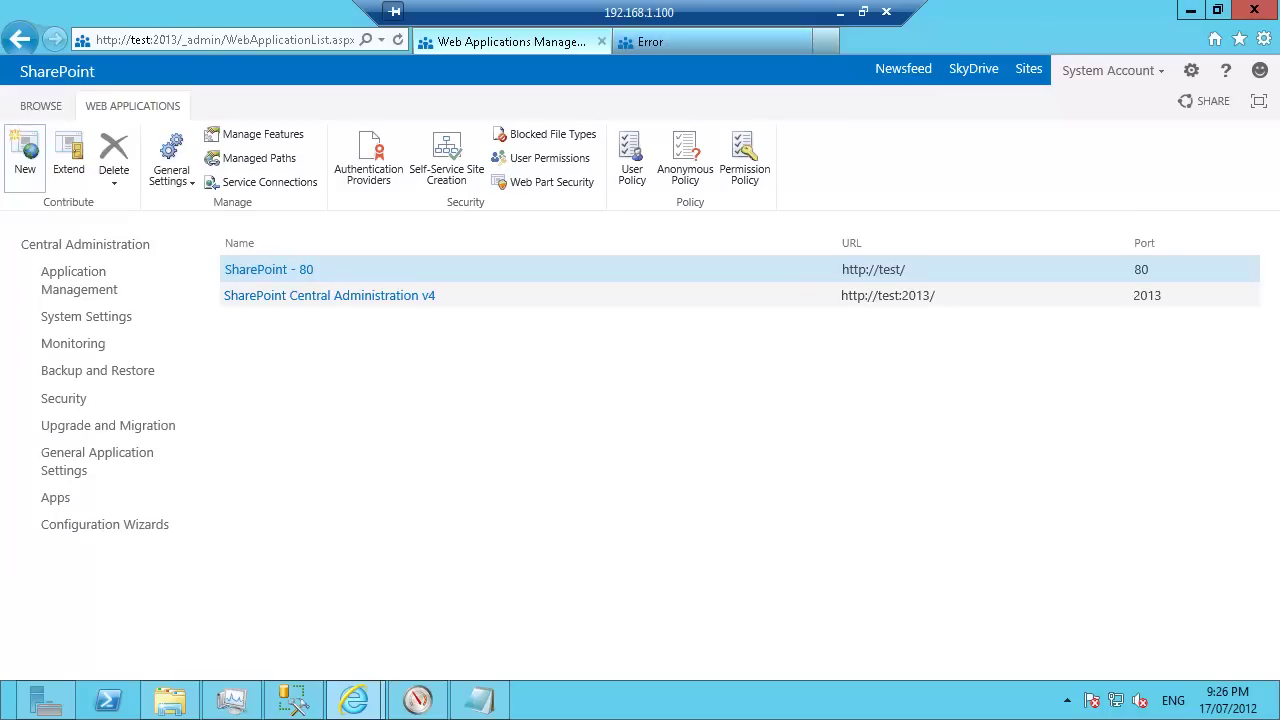
click(25, 155)
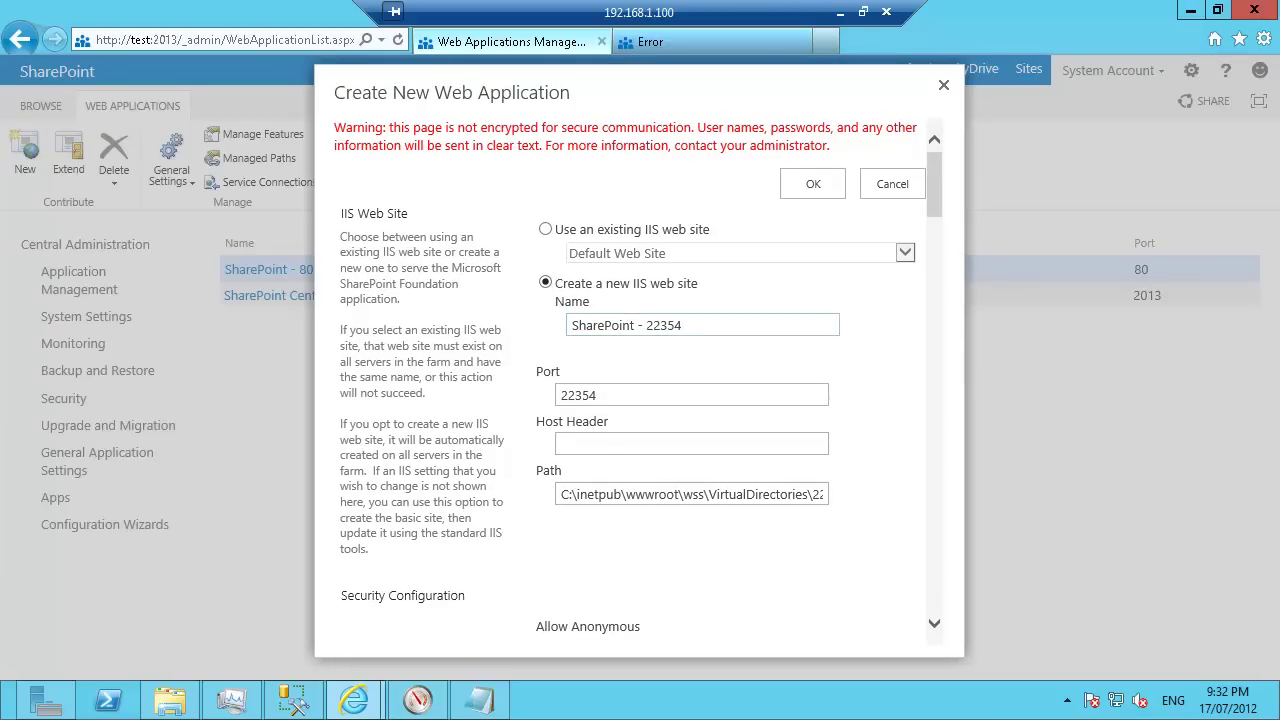
- Set the new IIS web site's port to 80 and its host header to test.heycoffee.net
click(691, 444)
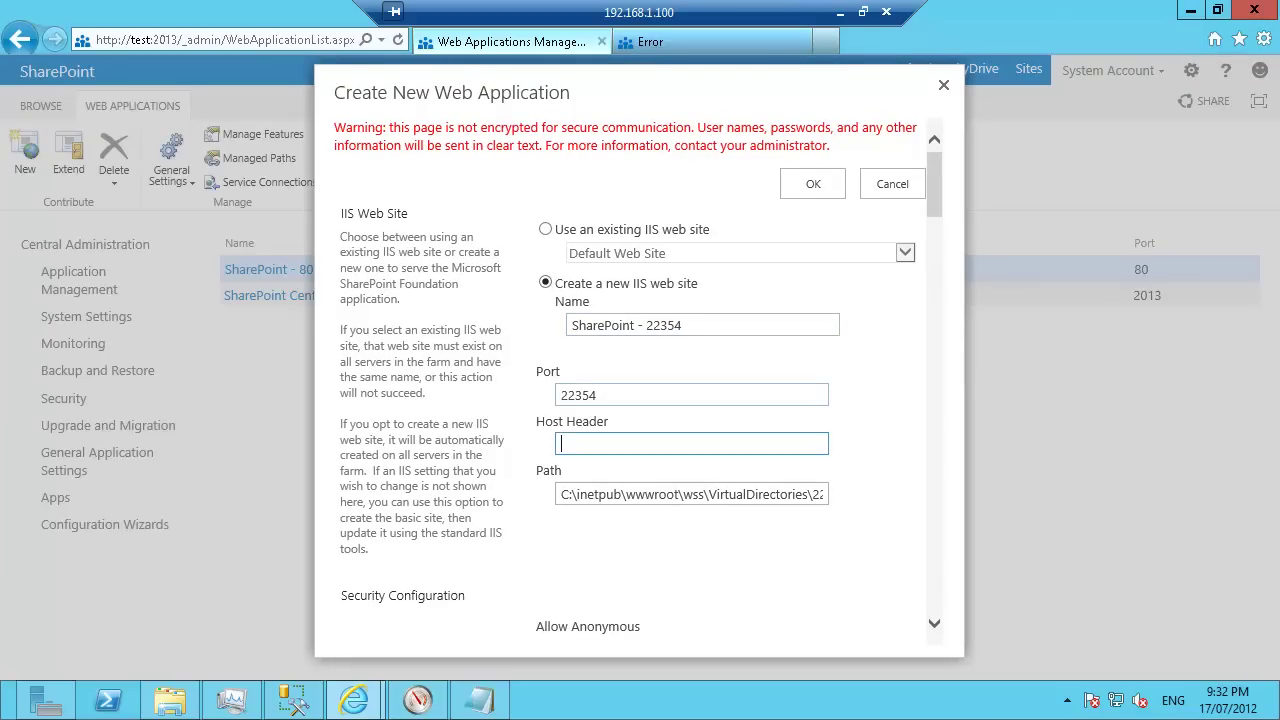
key(shift+Tab)
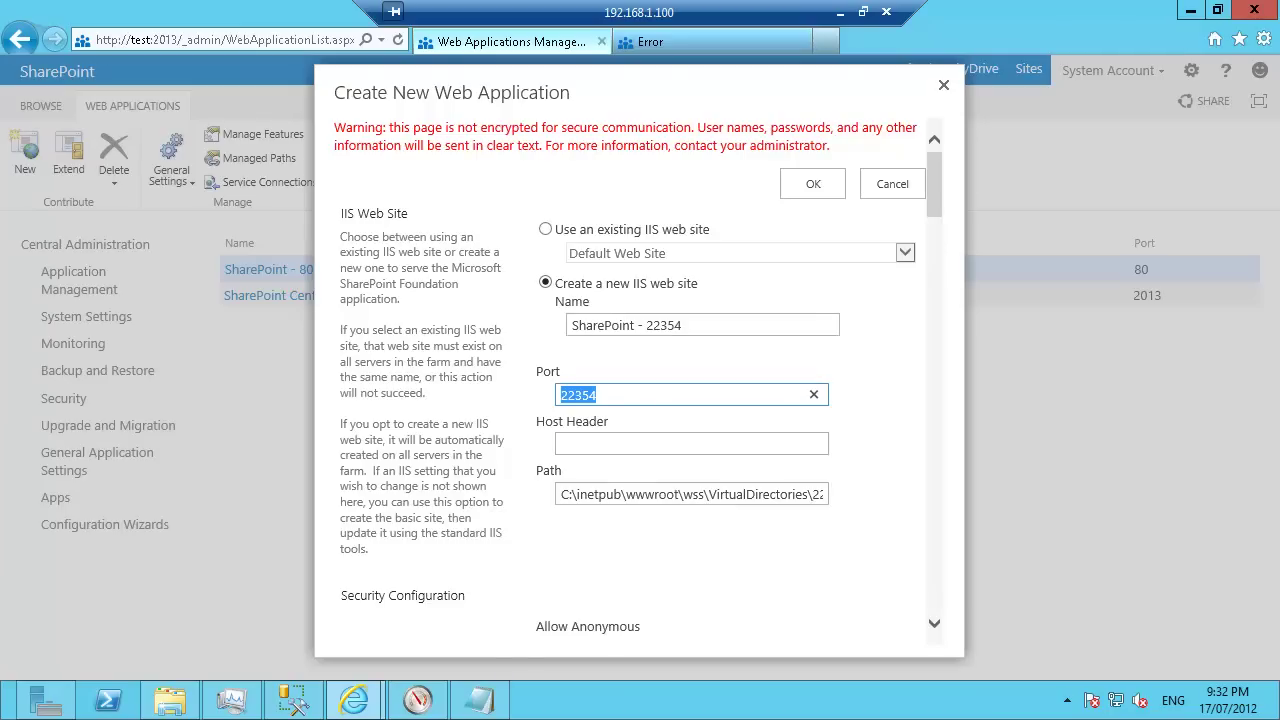
text(80)
key(Tab)
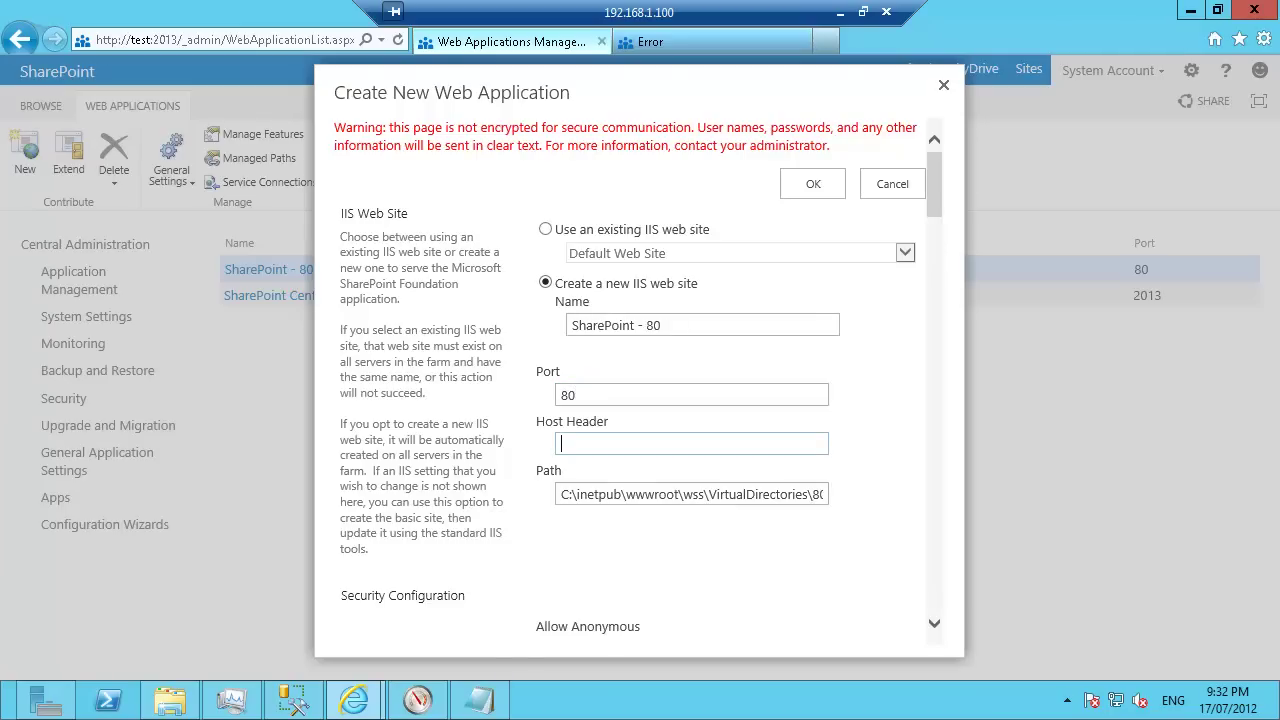
text(test.heycoffee.net)
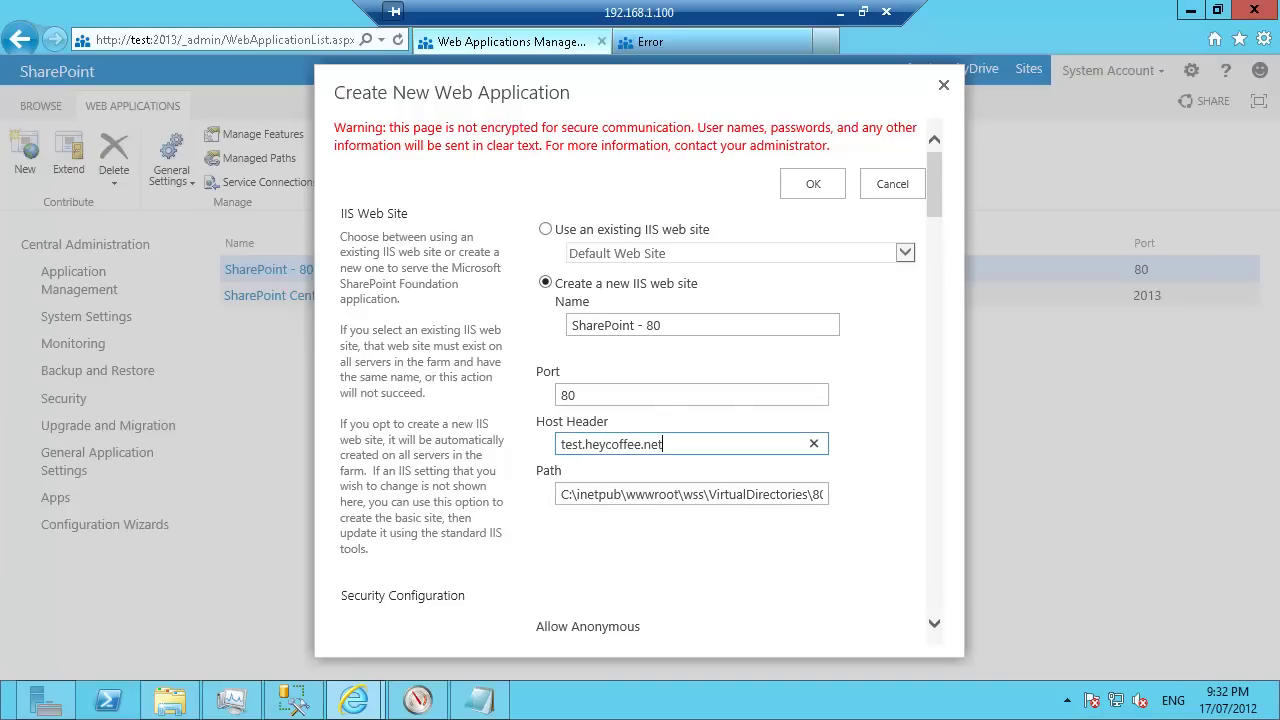
key(Tab)
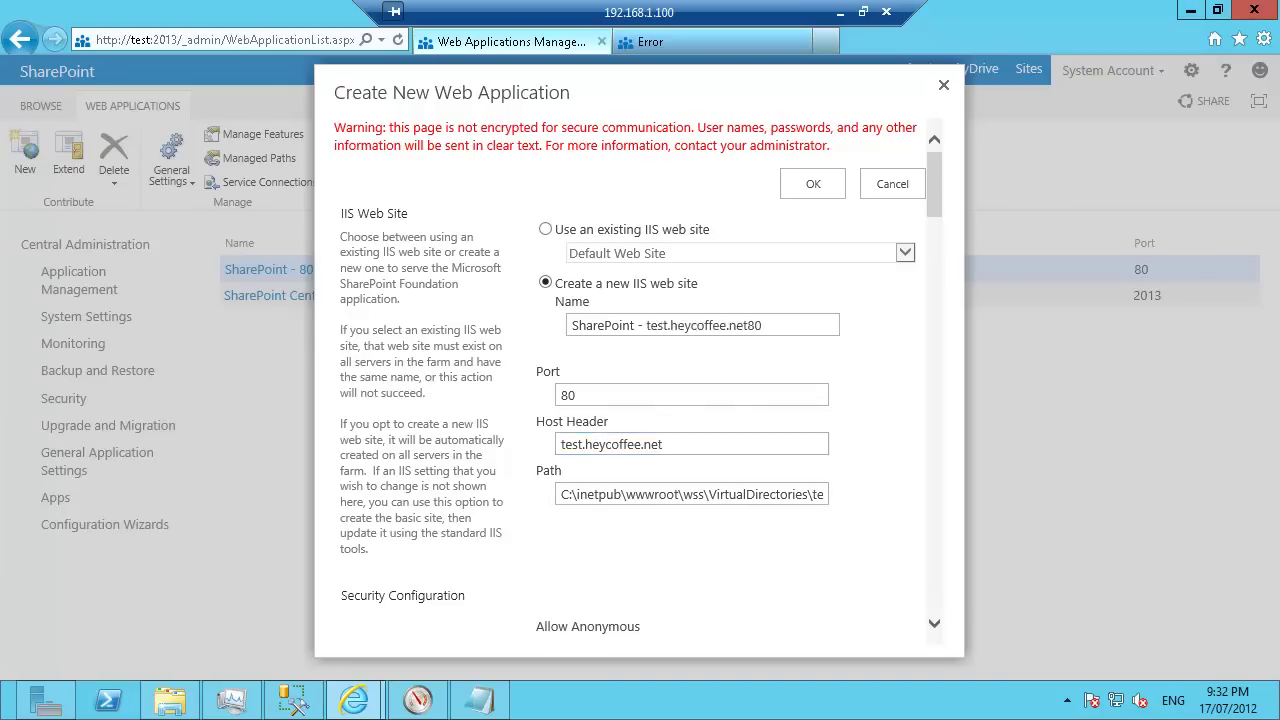
- Name the content database WSS_Content_HeyCoffeeTest and submit the new web application with the default service application connections
scroll(628, 382, down, 5)
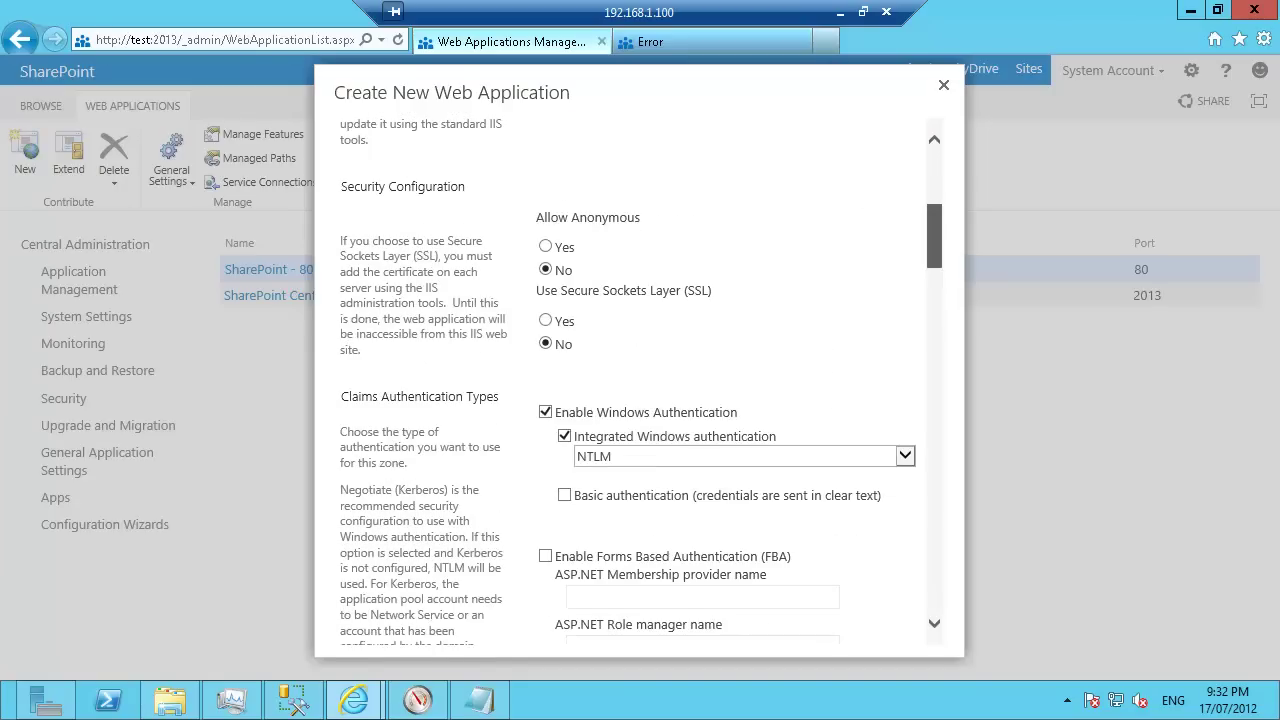
scroll(641, 382, down, 5)
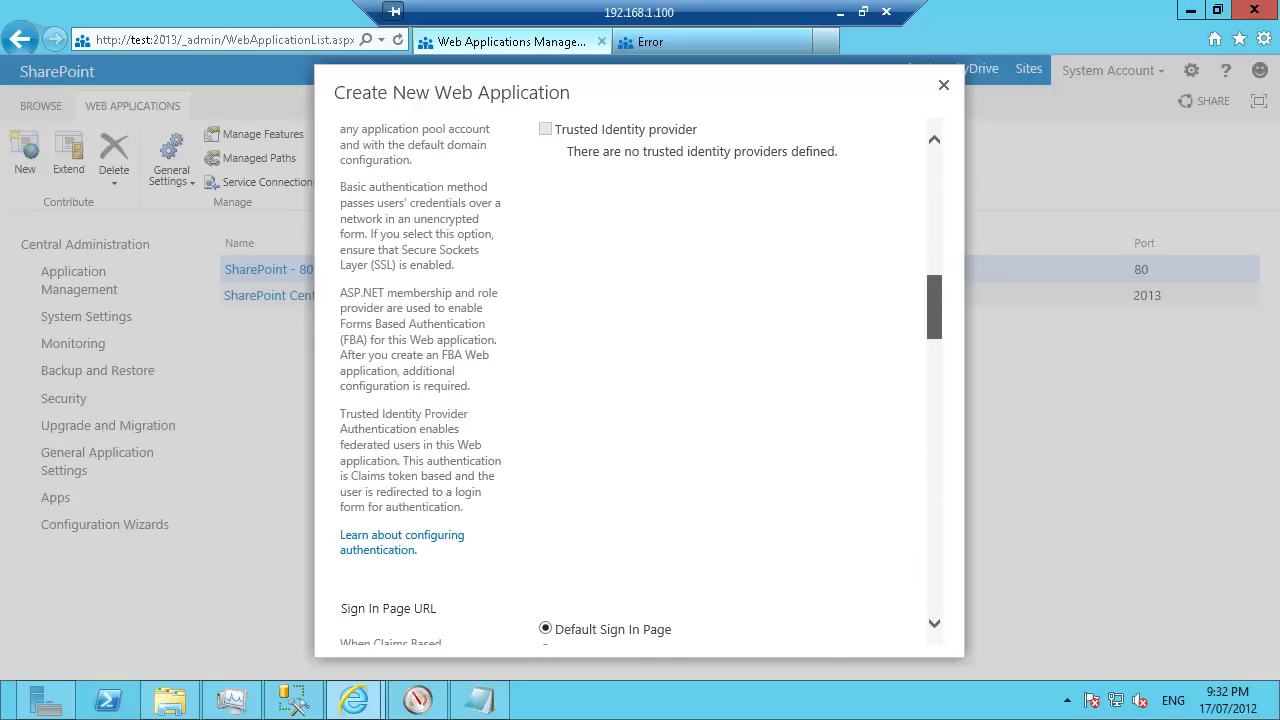
scroll(640, 380, down, 4)
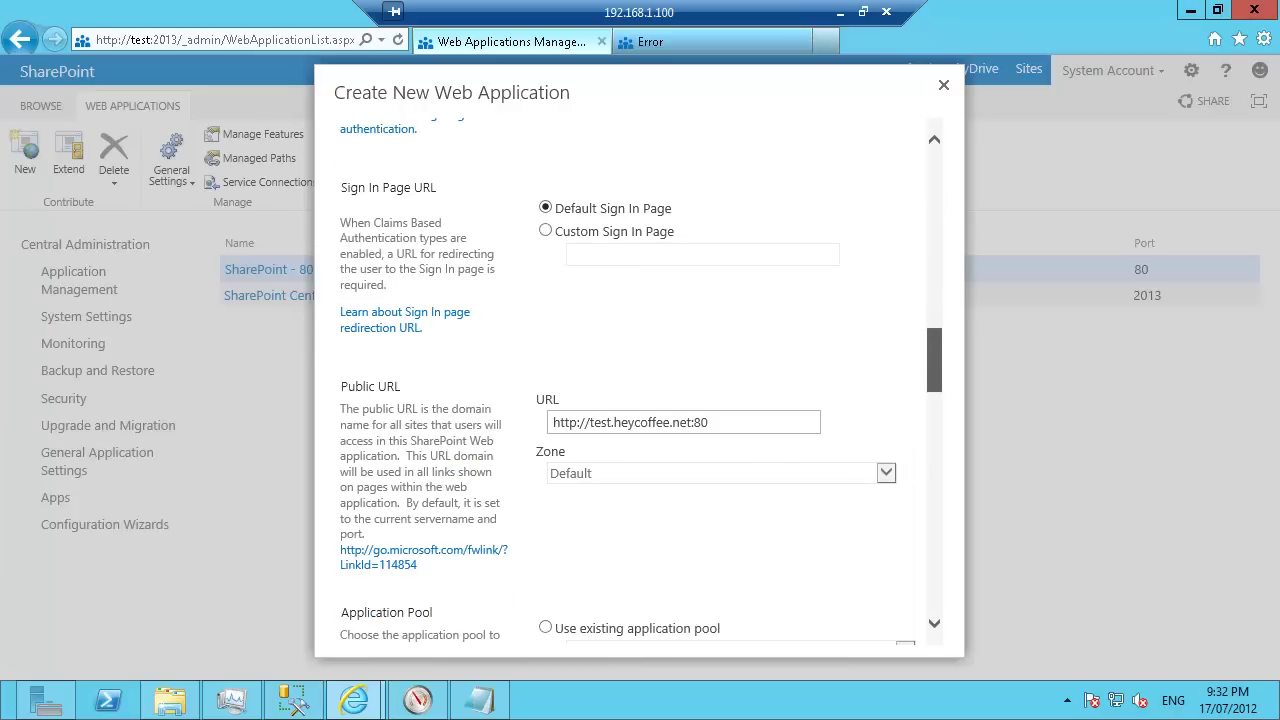
scroll(628, 382, down, 2)
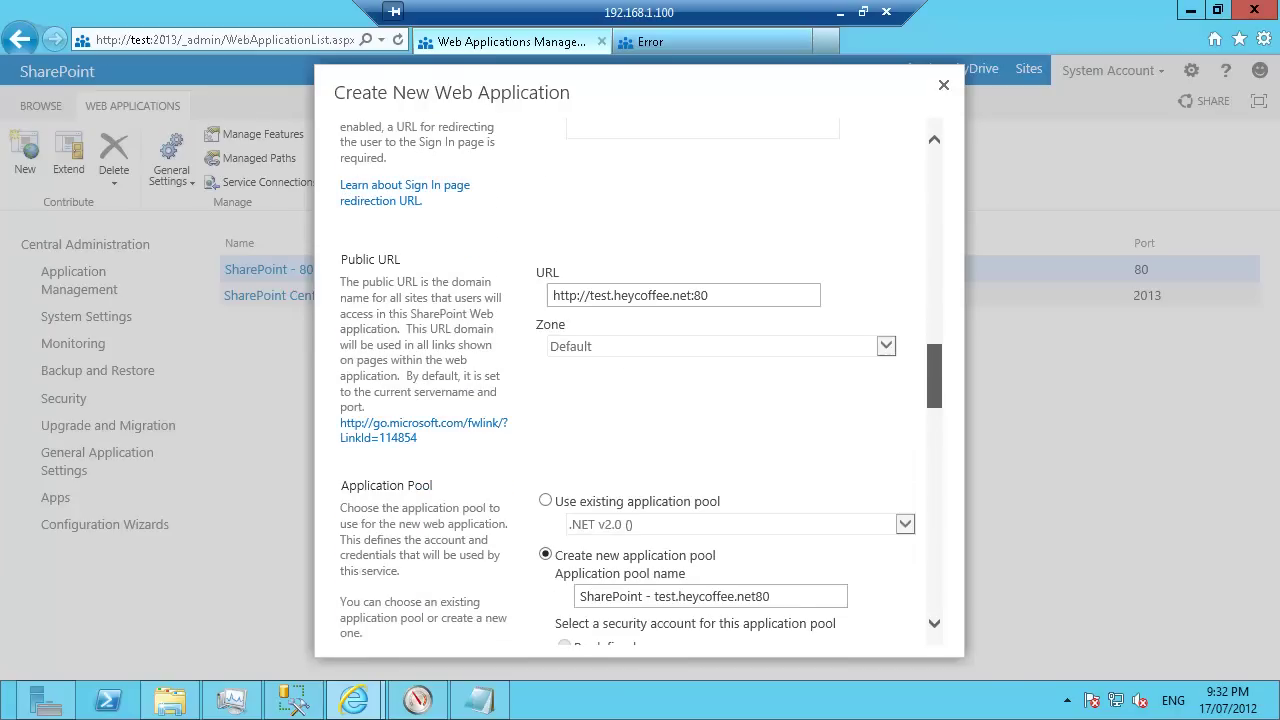
scroll(640, 380, down, 2)
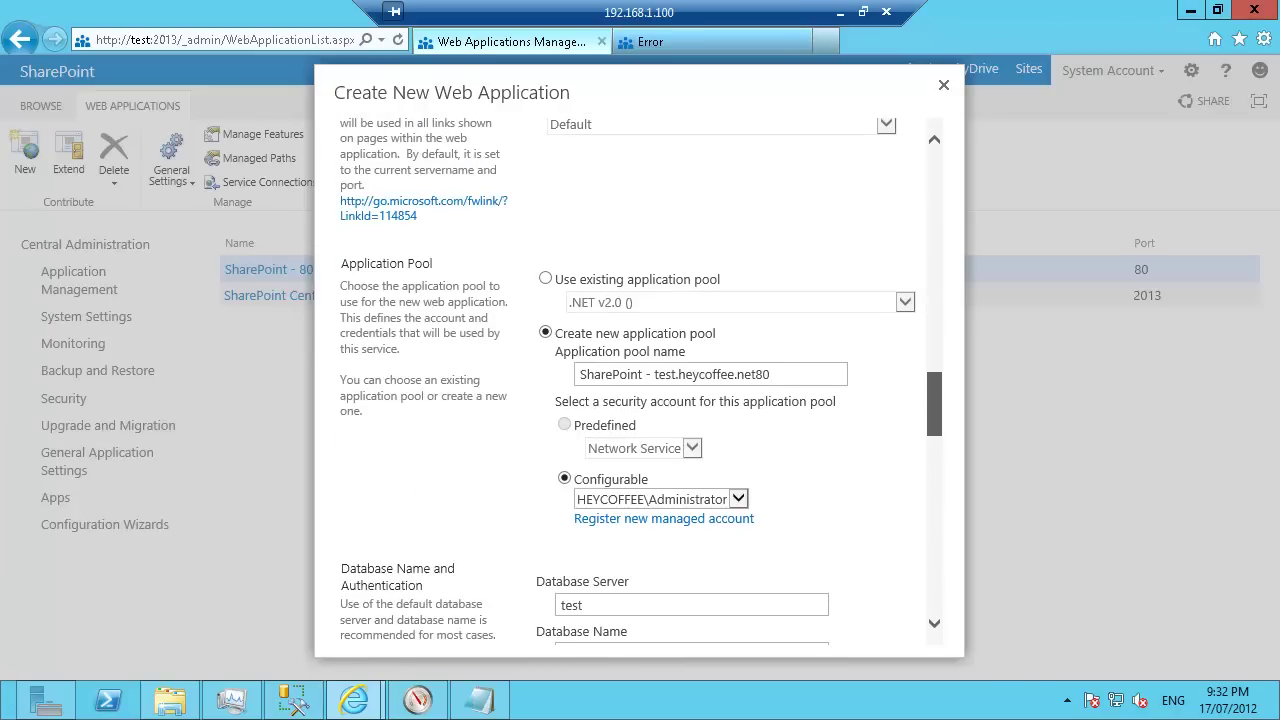
scroll(640, 380, down, 1)
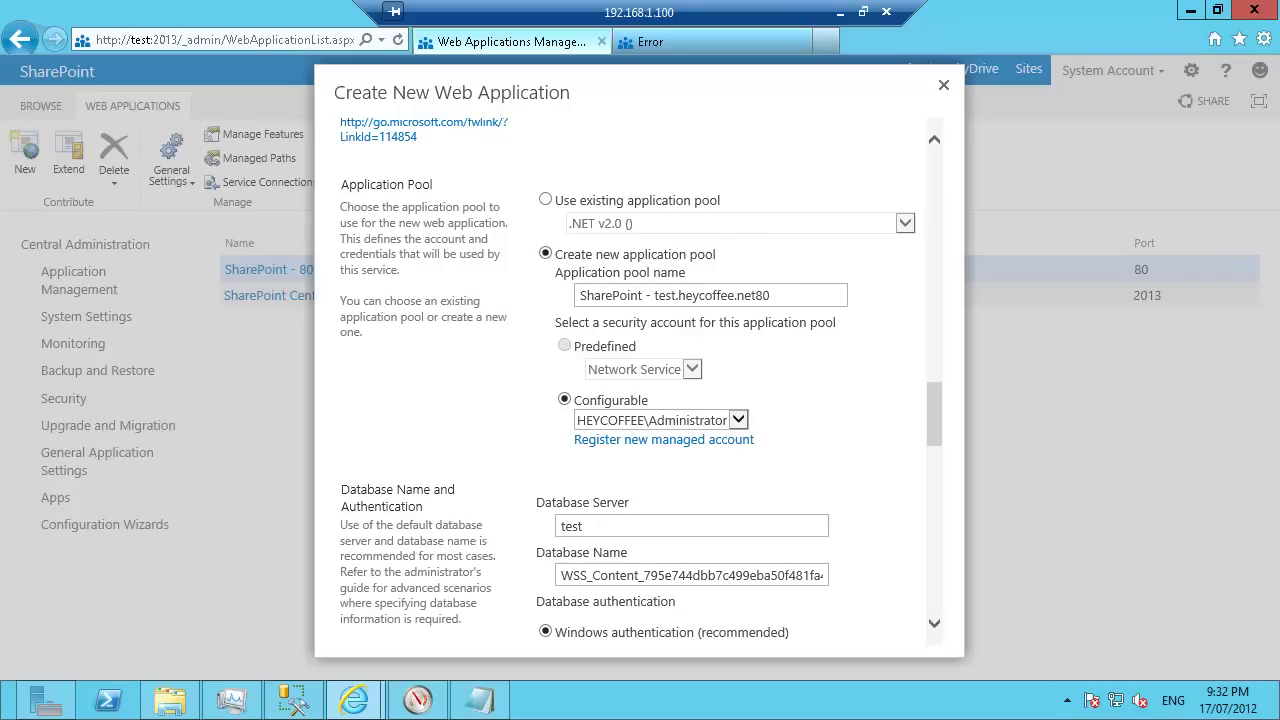
scroll(640, 380, down, 3)
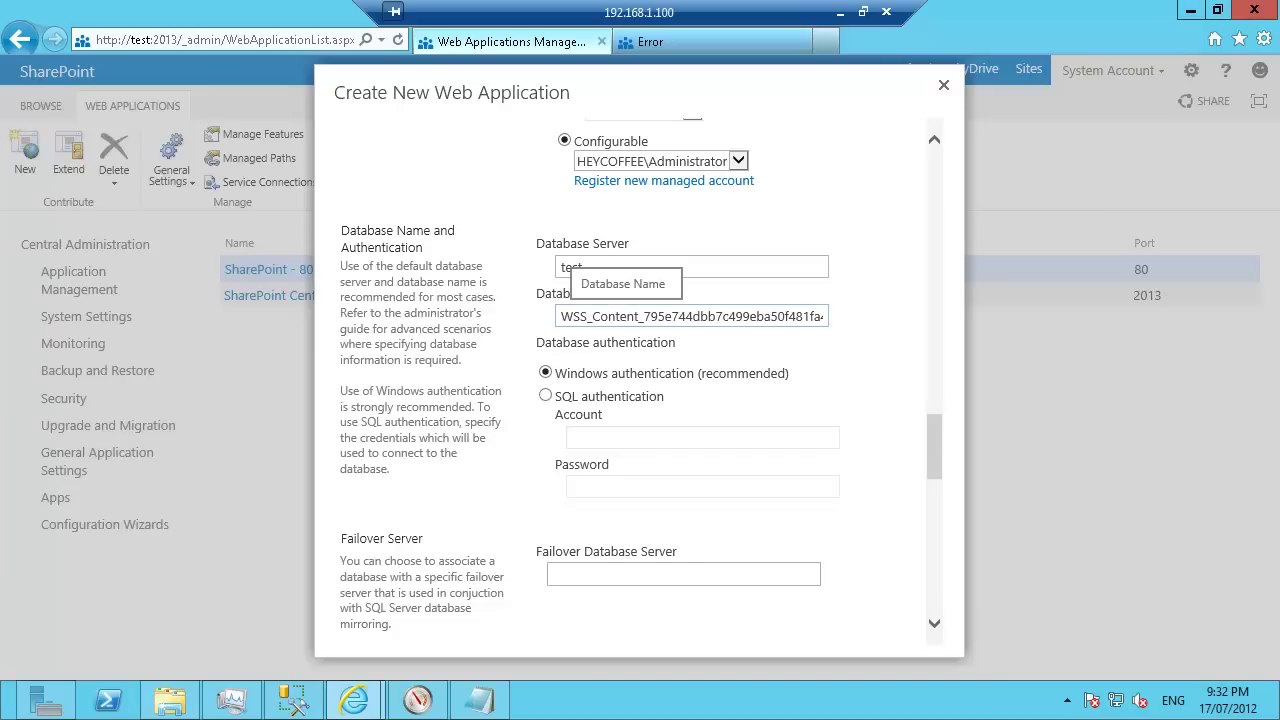
click(640, 316)
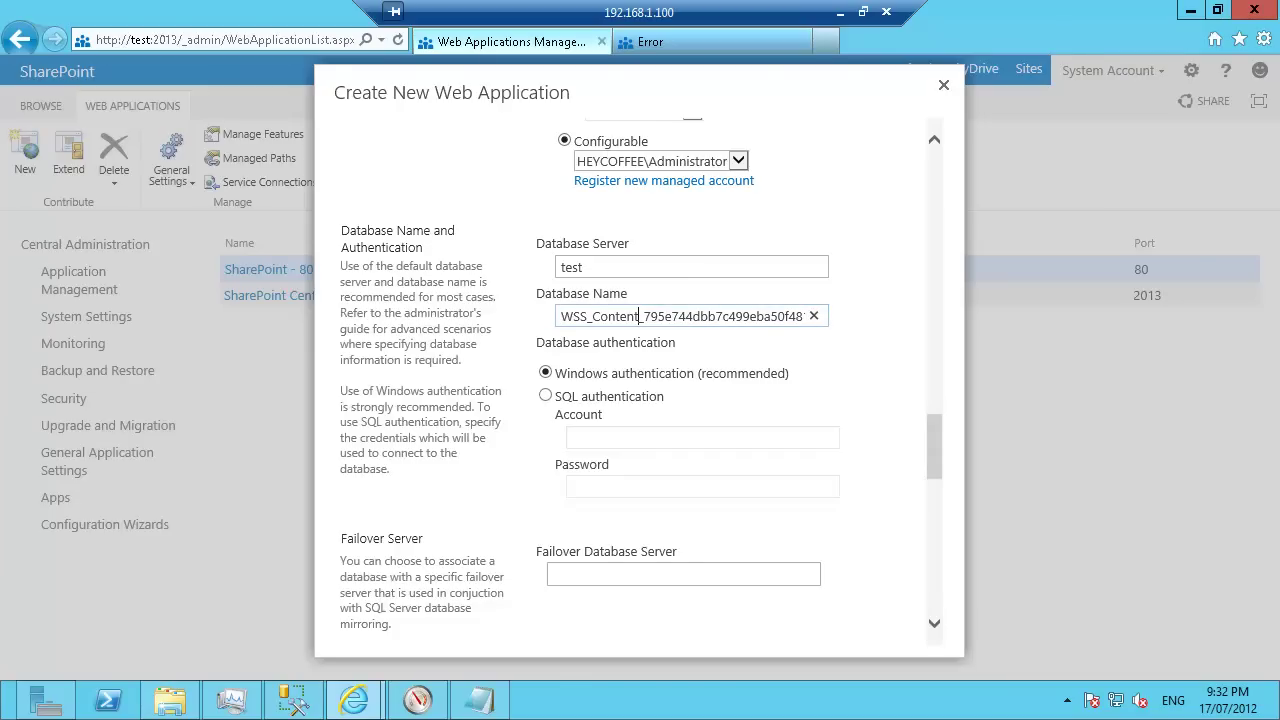
key(shift+End)
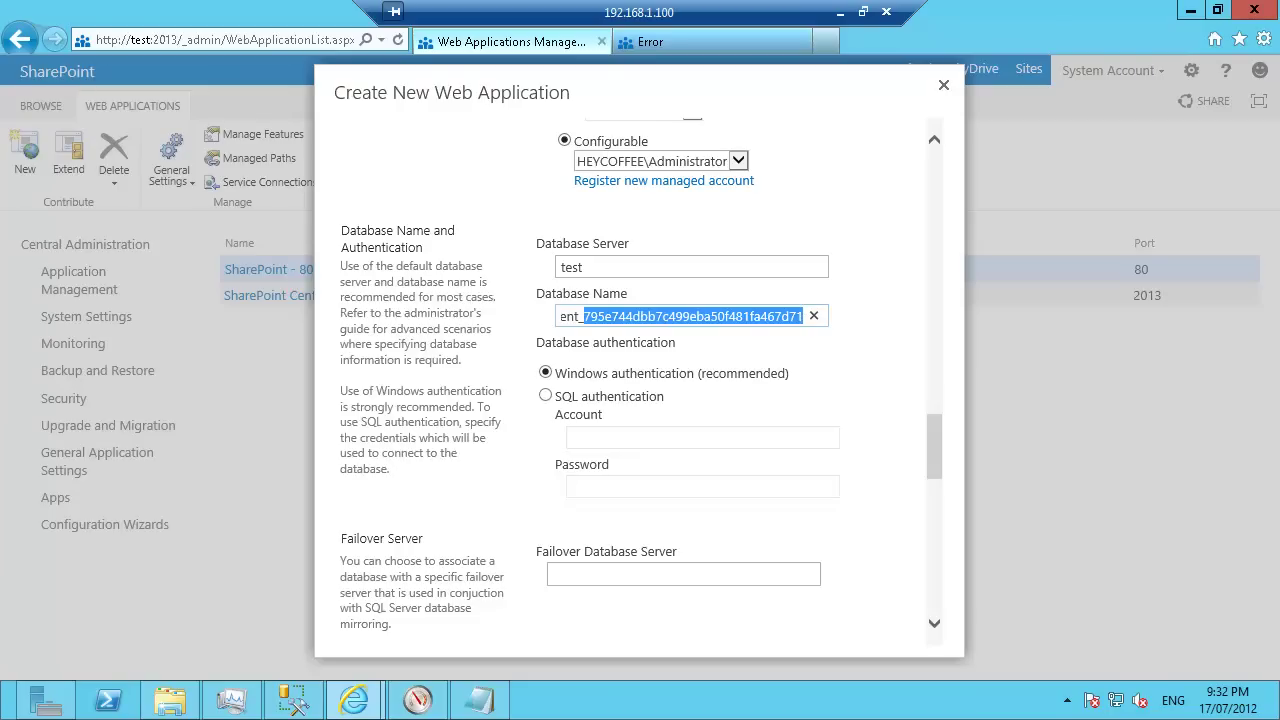
key(BackSpace)
text(He)
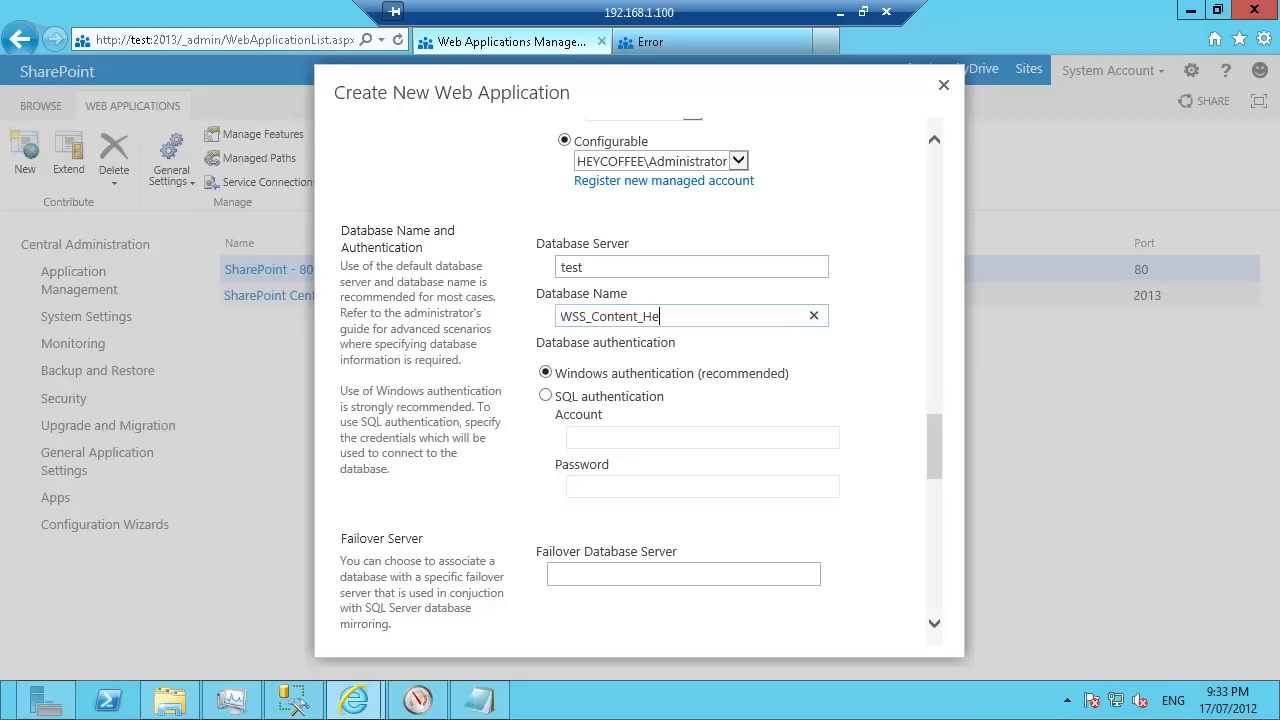
text(yCoffeeTest)
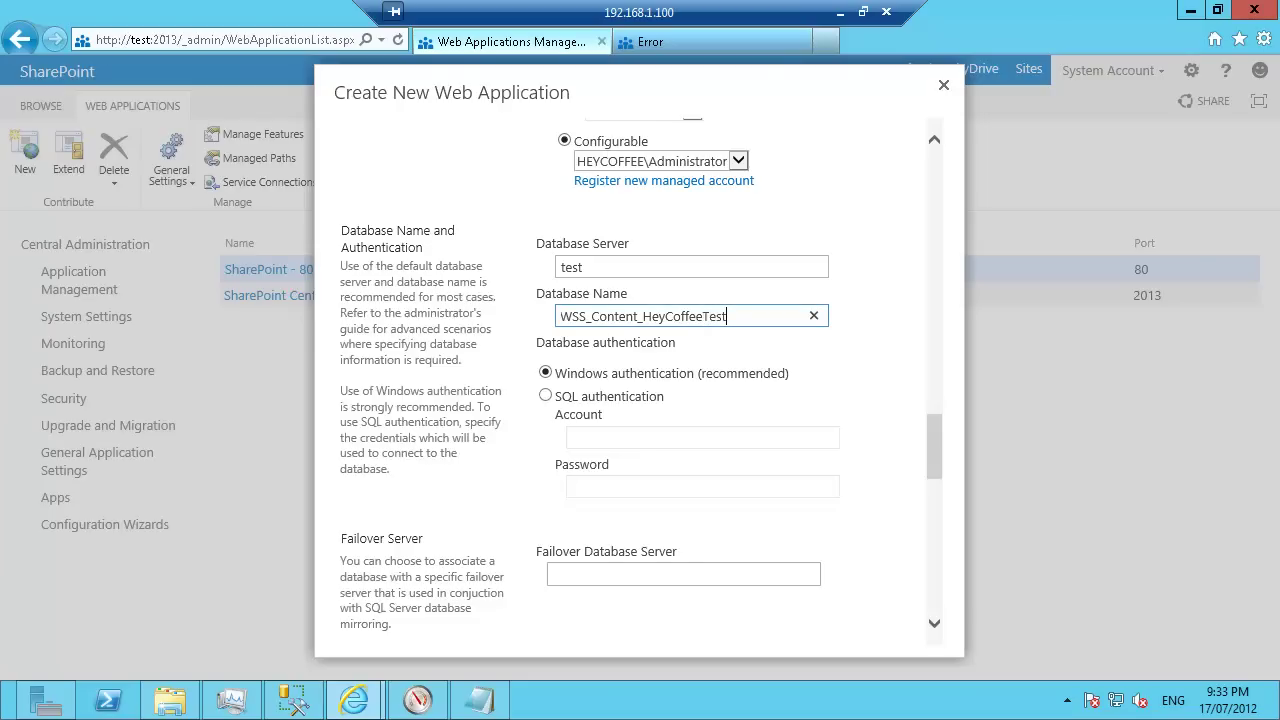
scroll(640, 380, down, 5)
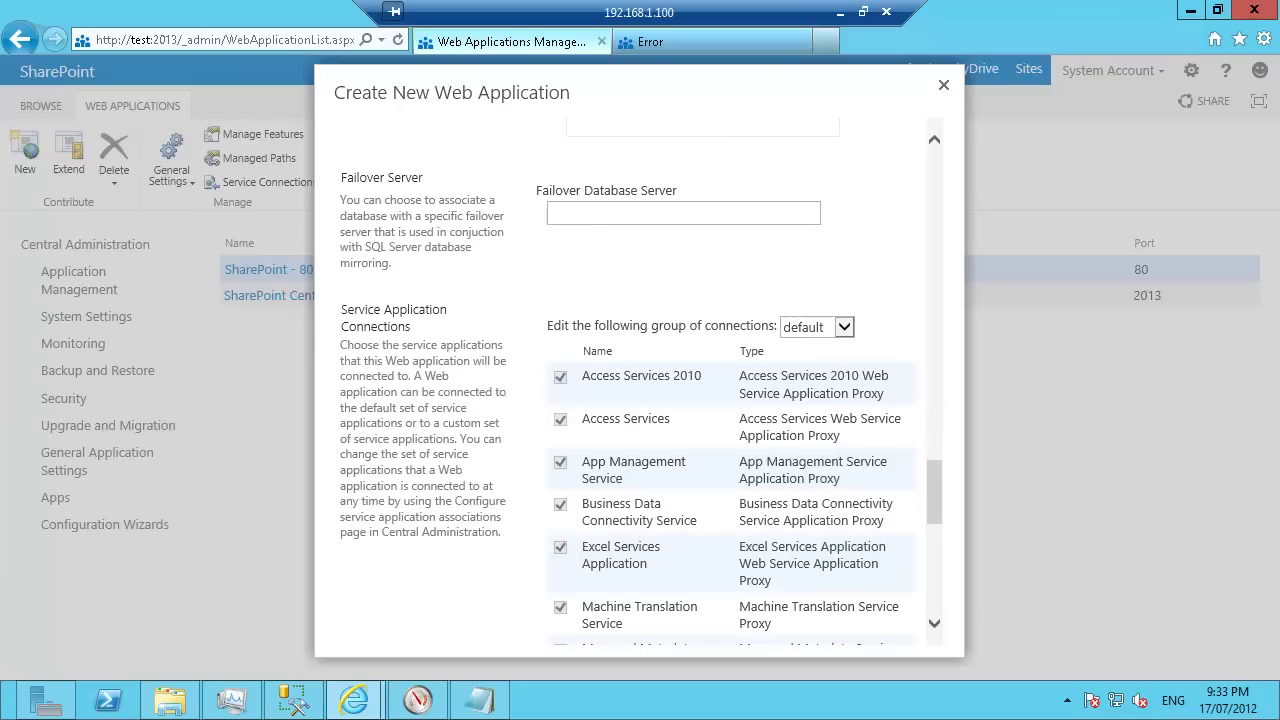
scroll(640, 380, down, 10)
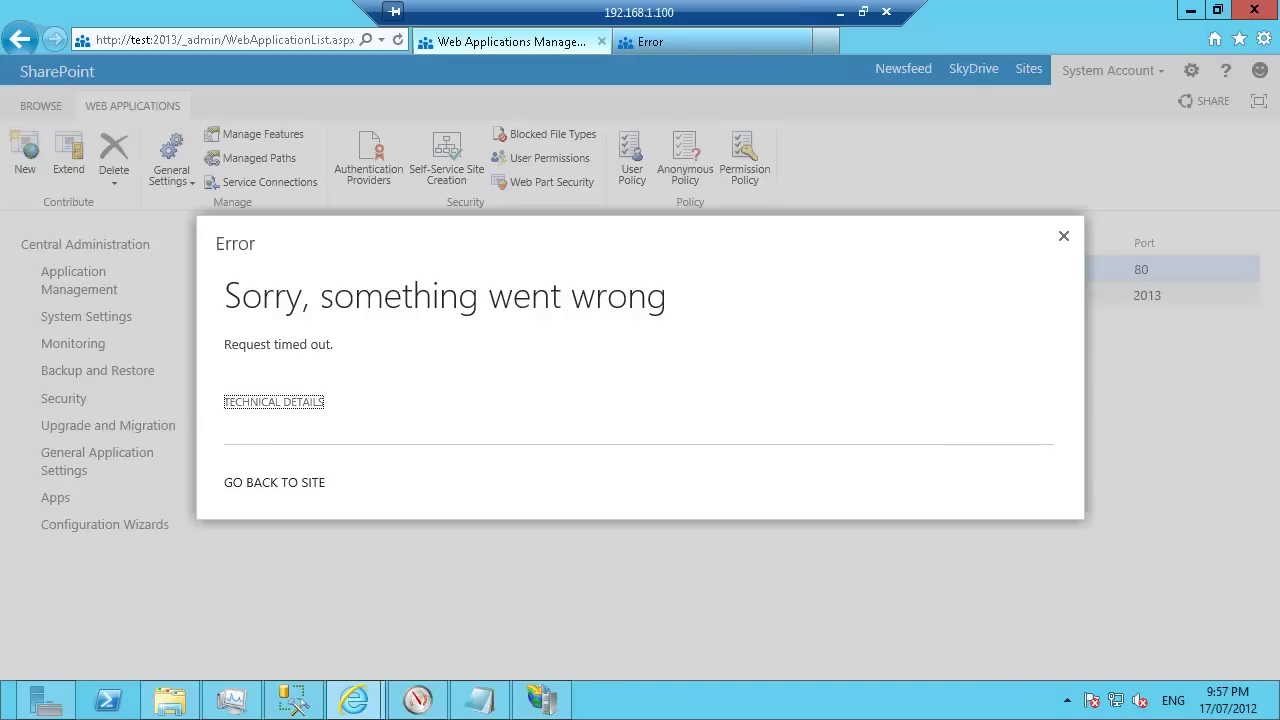
- Dismiss the request error dialog and reload the list of web applications in Central Administration
key(Escape)
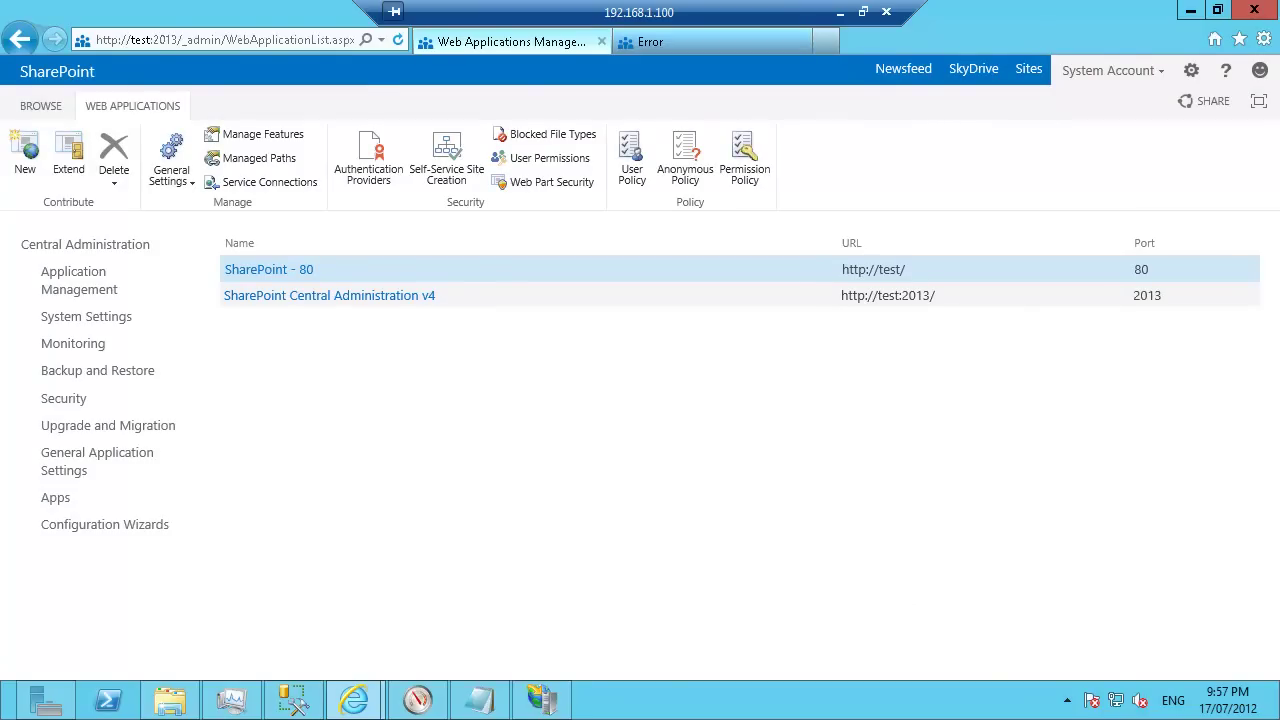
click(398, 40)
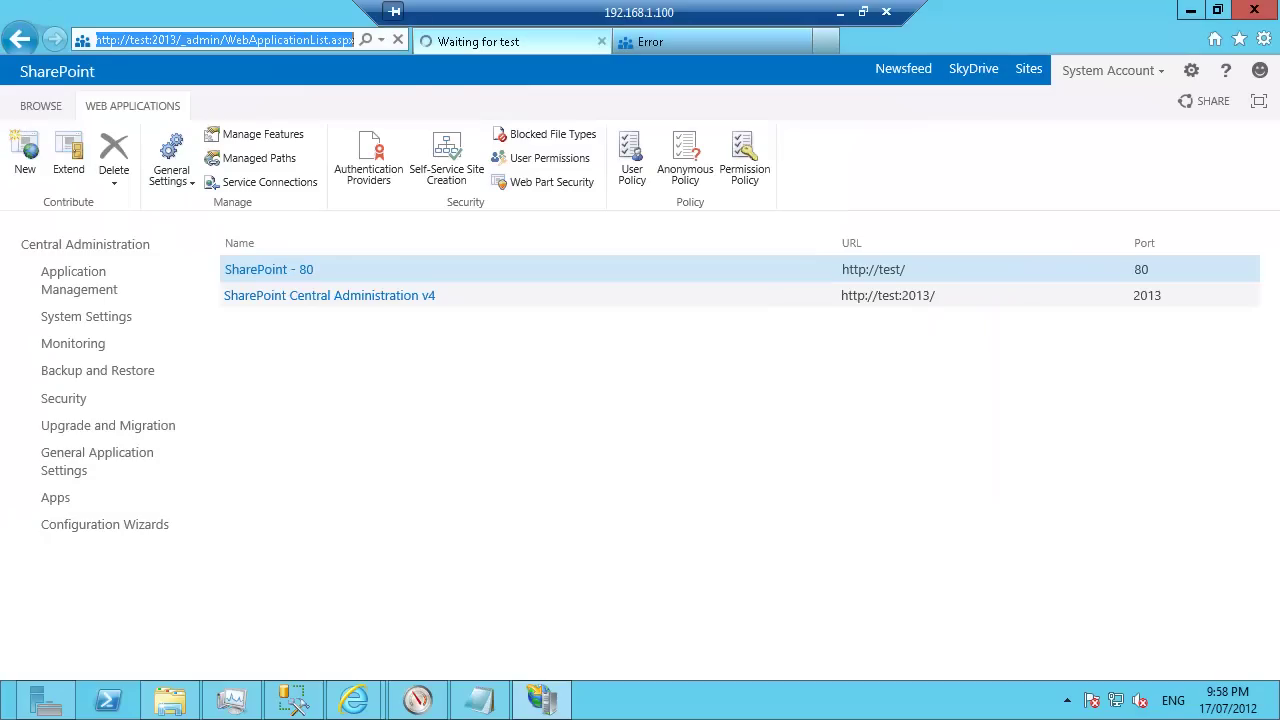
click(225, 40)
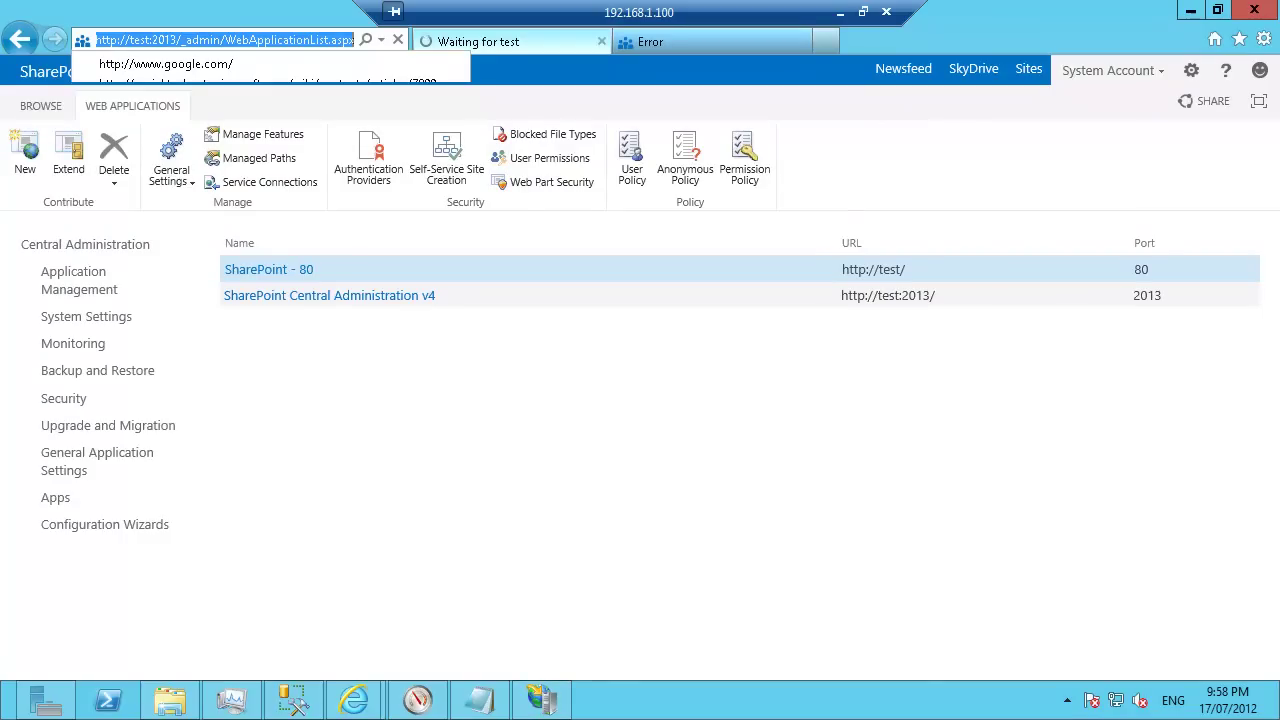
- Switch to IIS Manager and refresh the Sites list to check for the test.heycoffee.net site
mouse_move(541, 700)
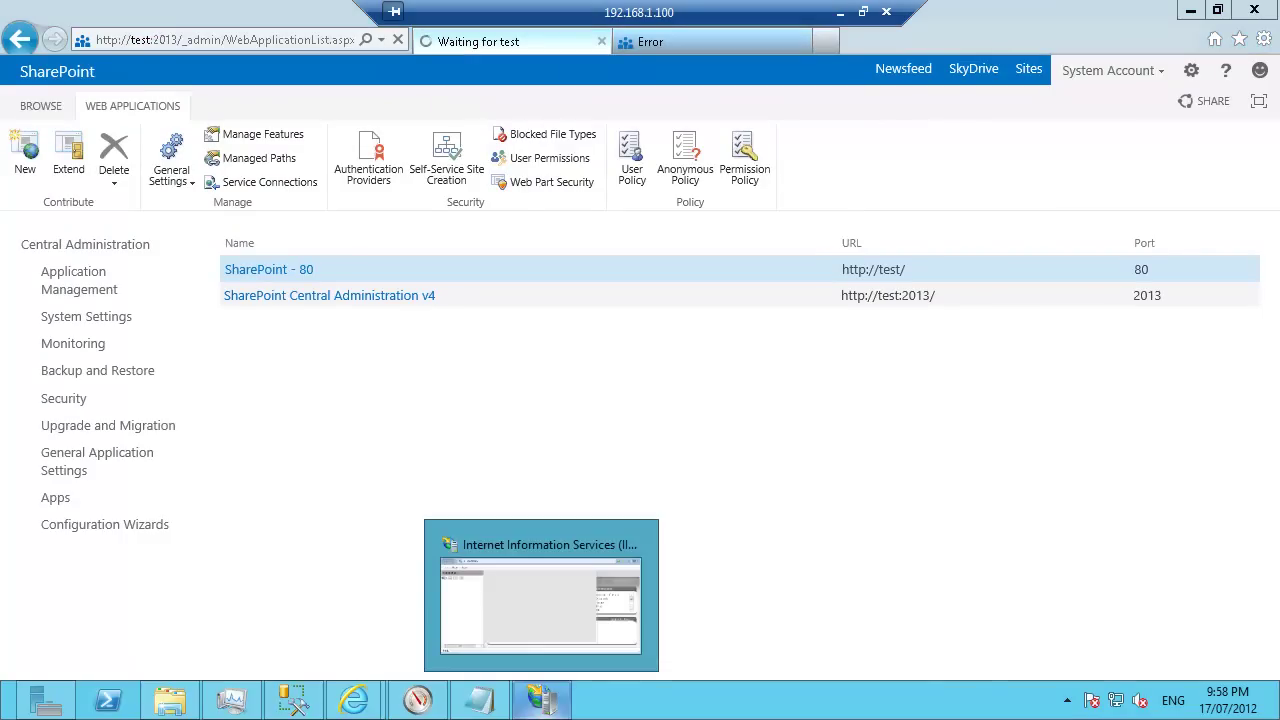
click(541, 700)
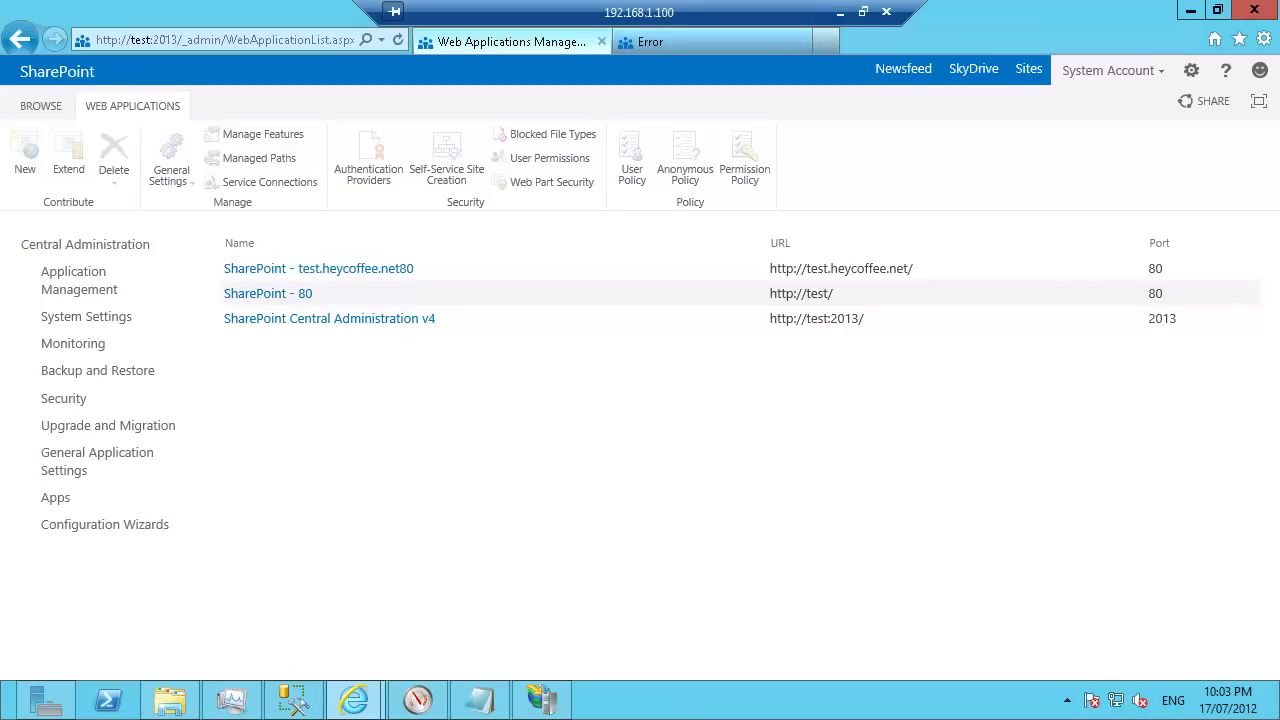
key(alt+Tab)
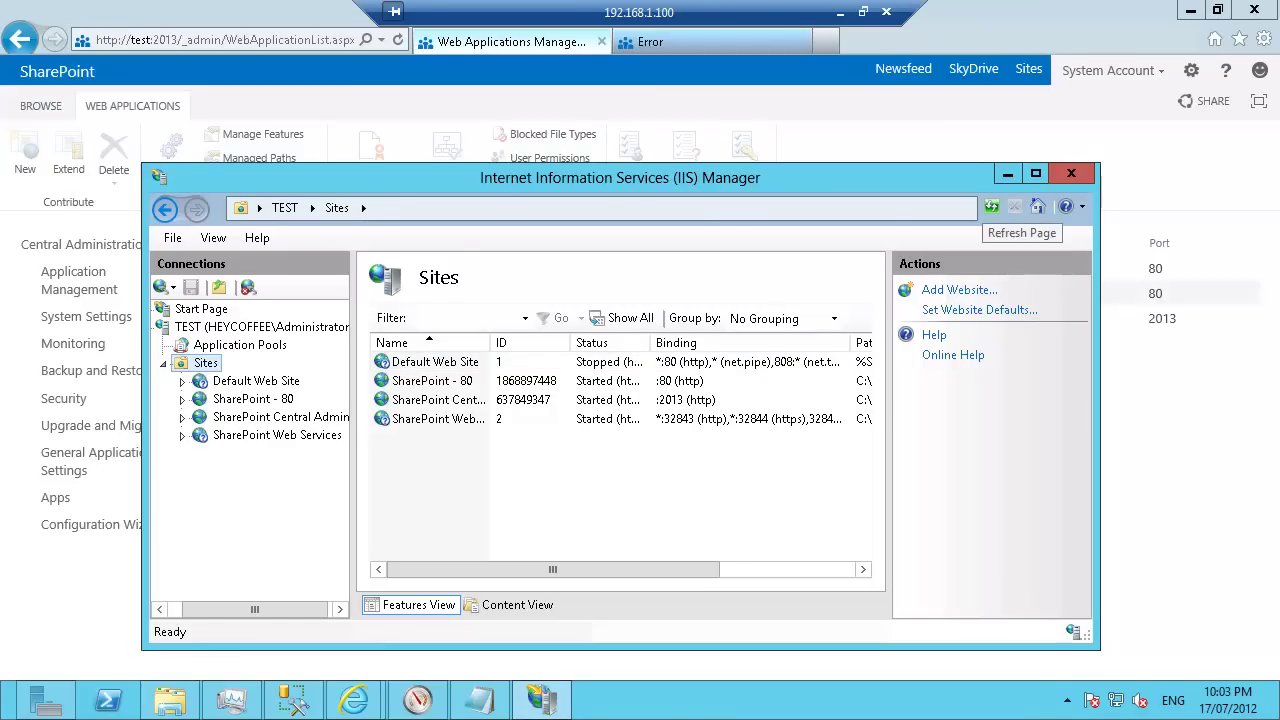
click(991, 207)
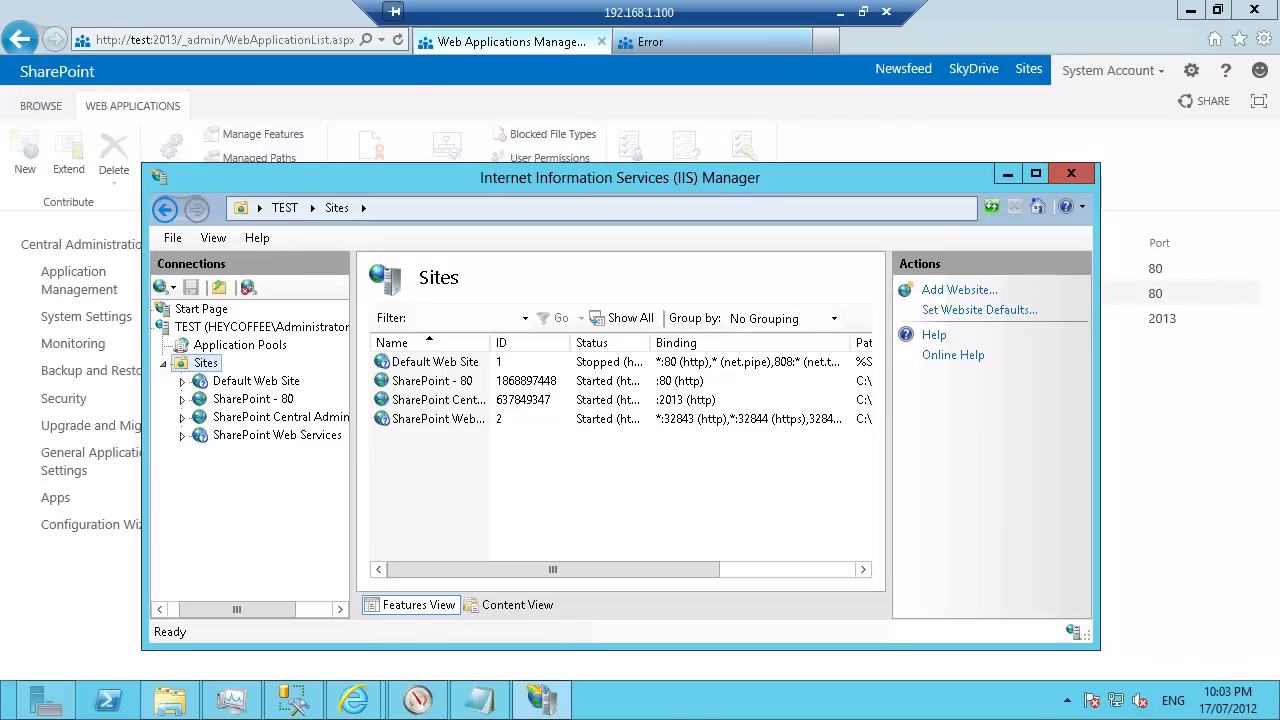
- Return to Central Administration, select the SharePoint - test.heycoffee.net80 web application and open Application Management
key(alt+Tab)
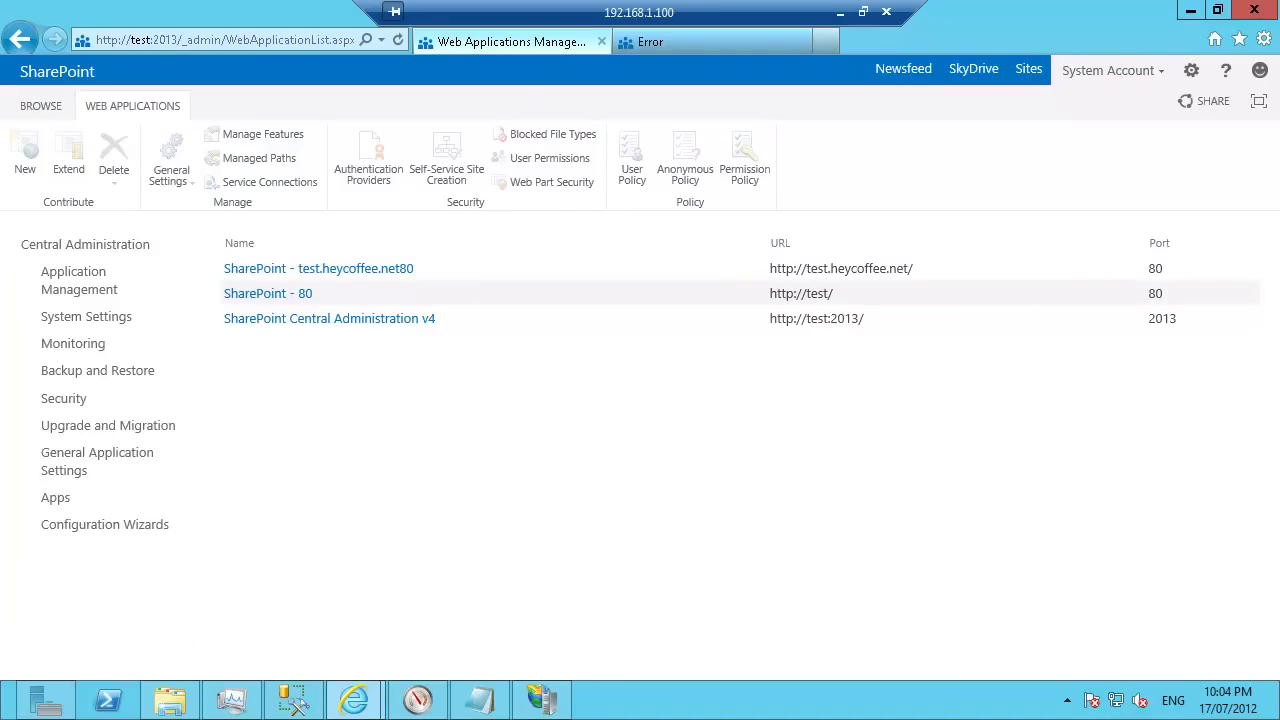
click(600, 269)
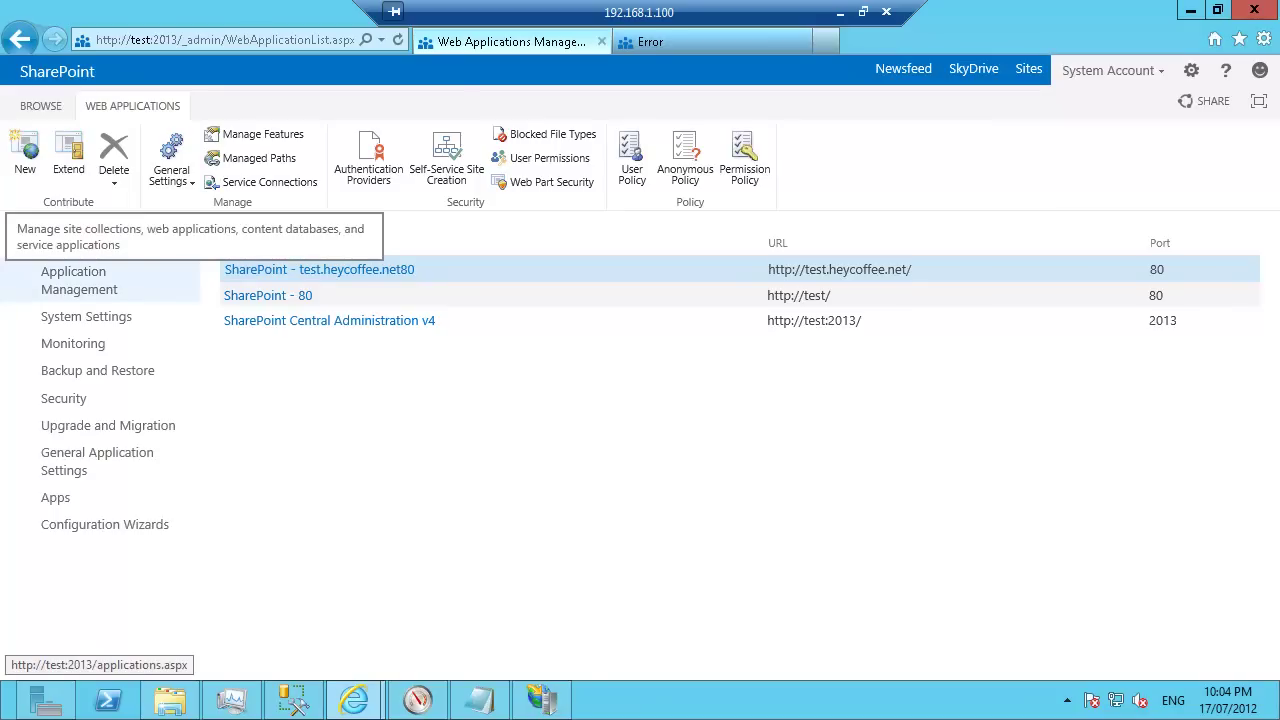
click(79, 280)
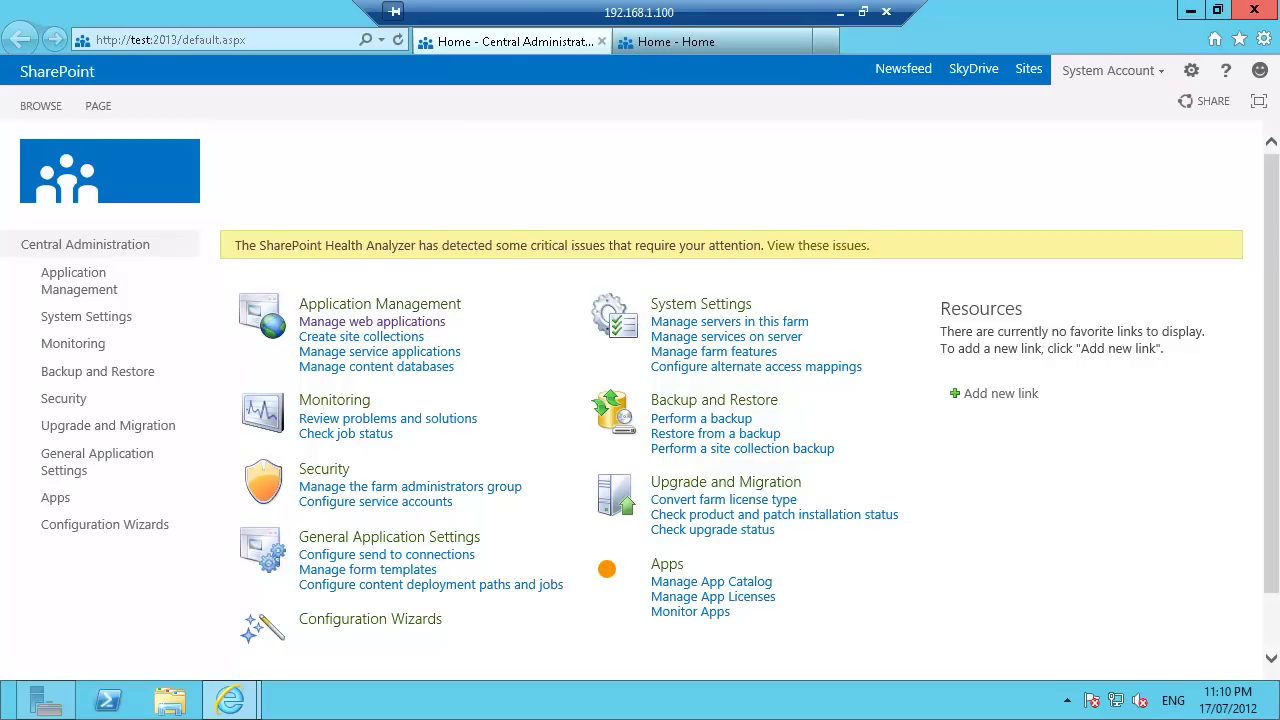
- Examine the Home team site's page commands and top navigation link editing, leaving the link editing without saving
key(ctrl+Tab)
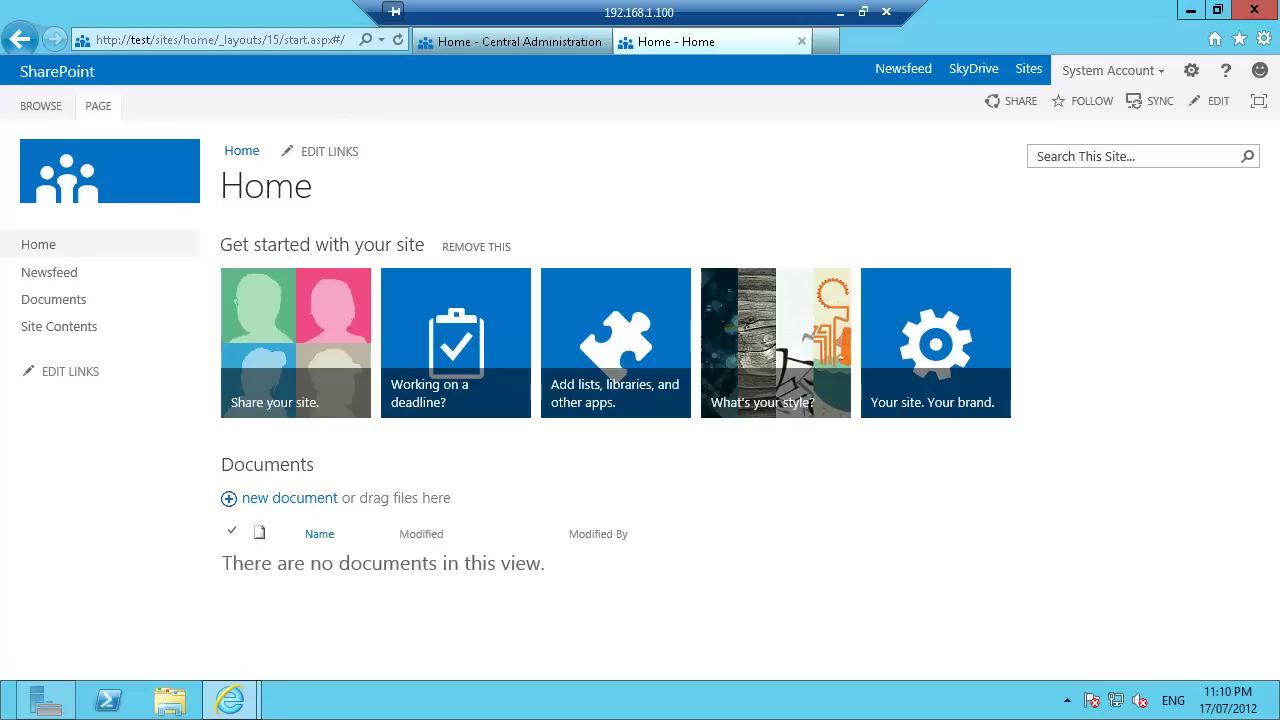
click(98, 105)
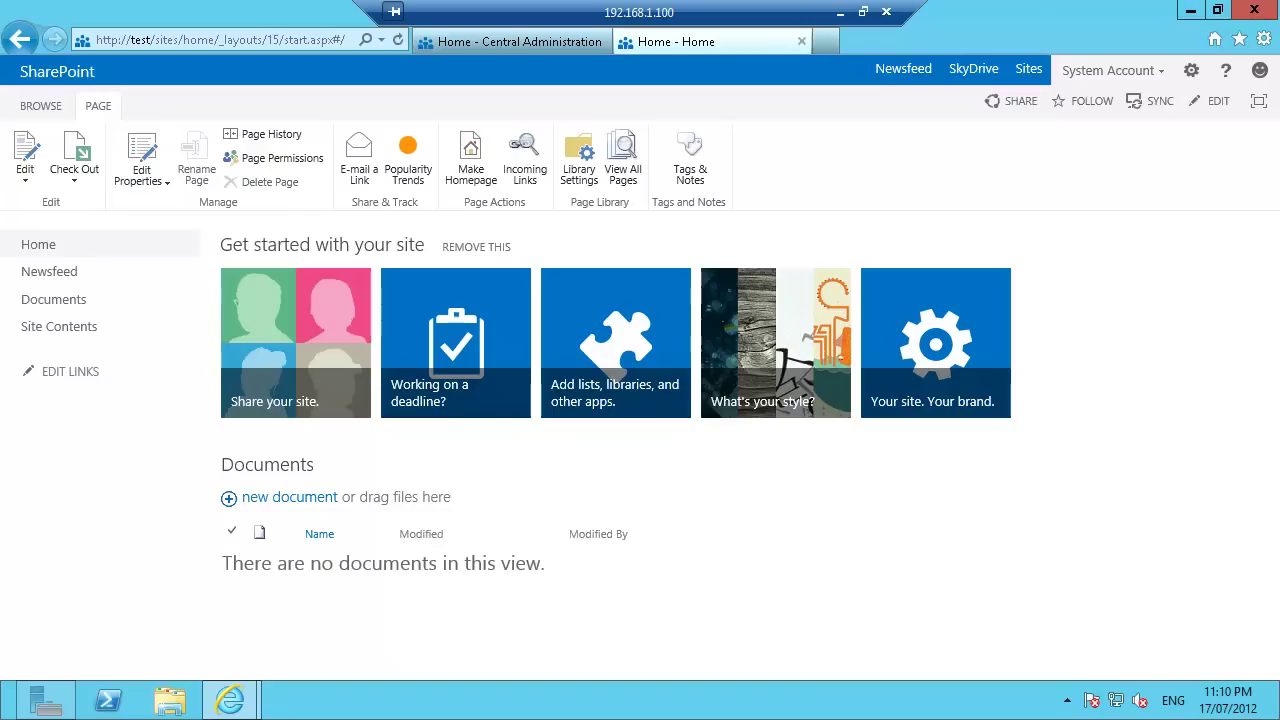
click(40, 105)
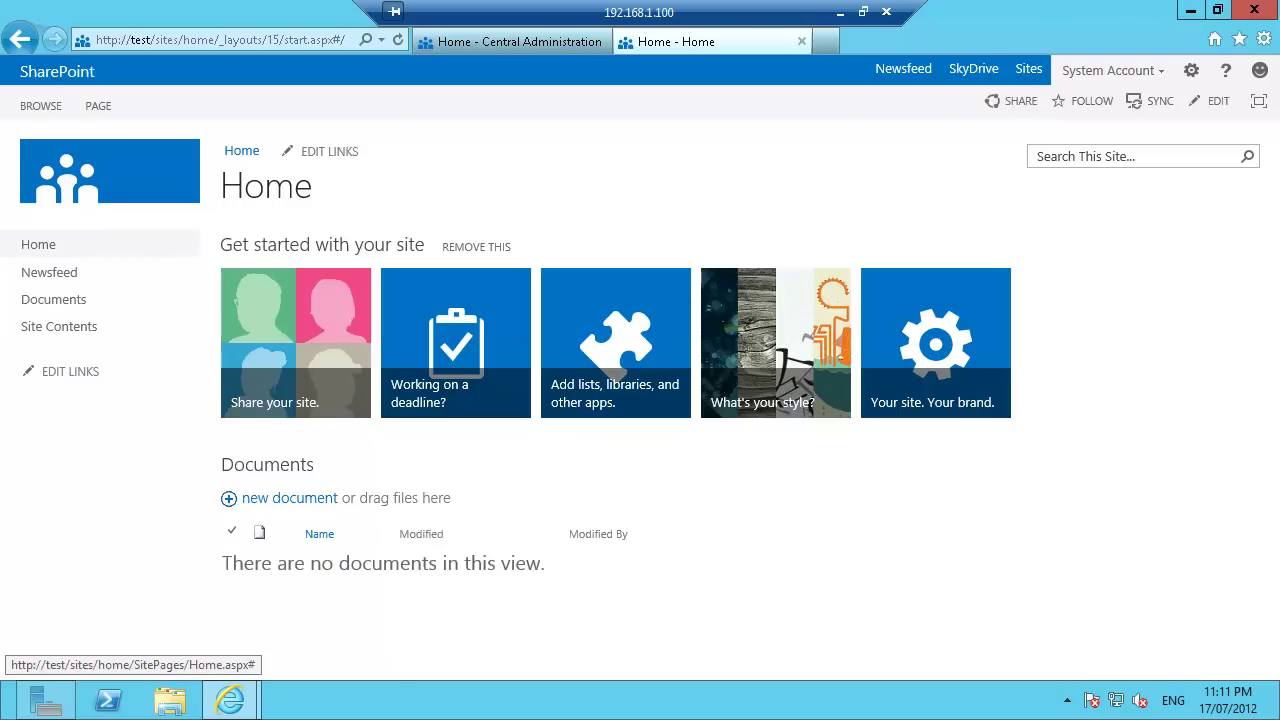
click(38, 244)
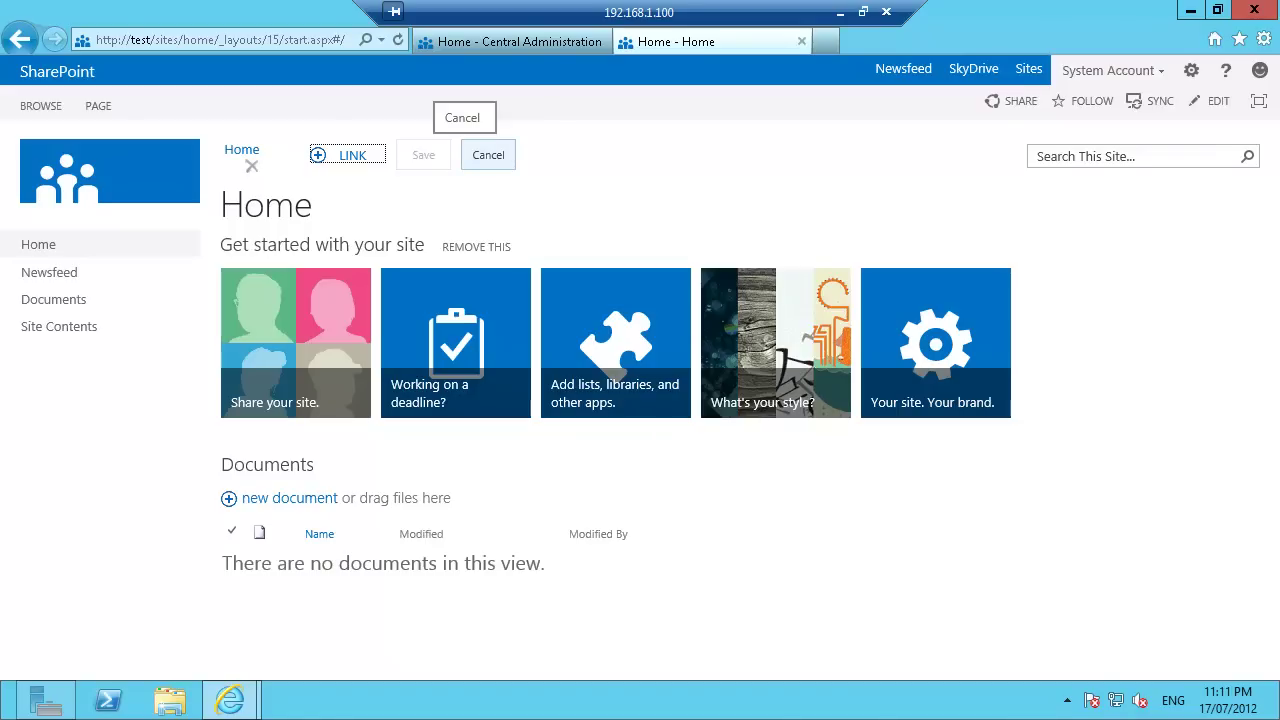
click(488, 155)
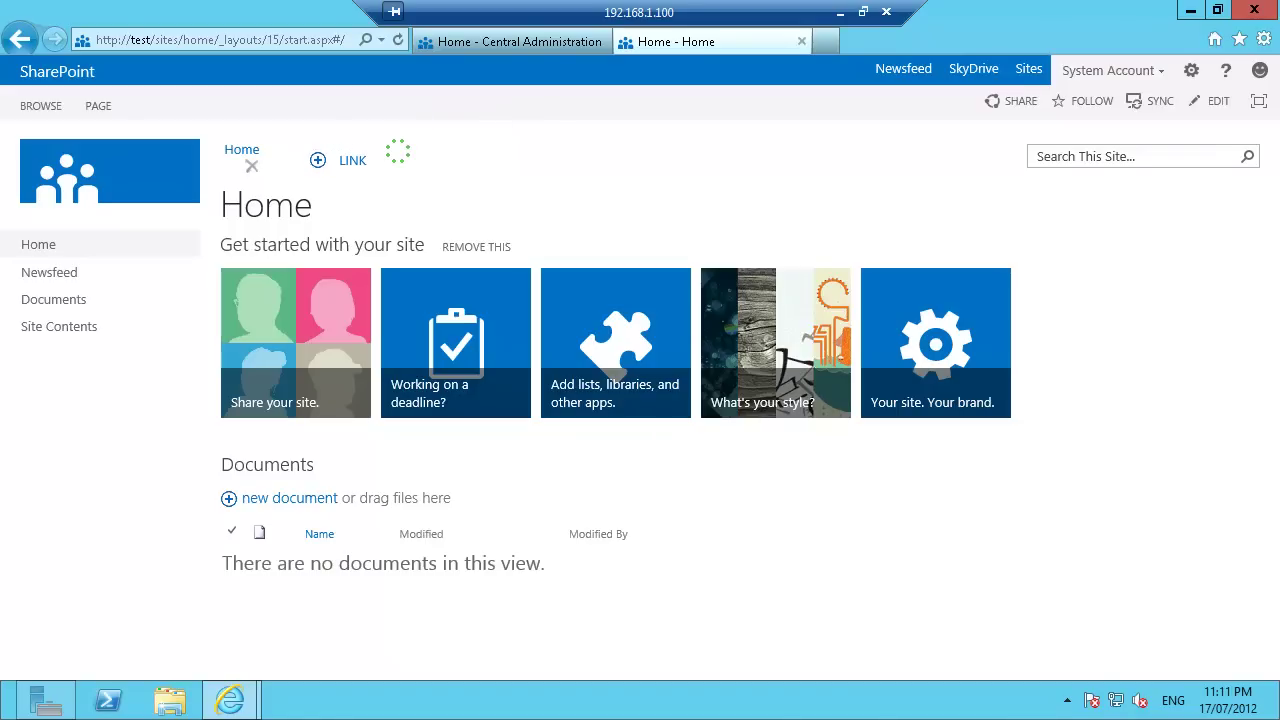